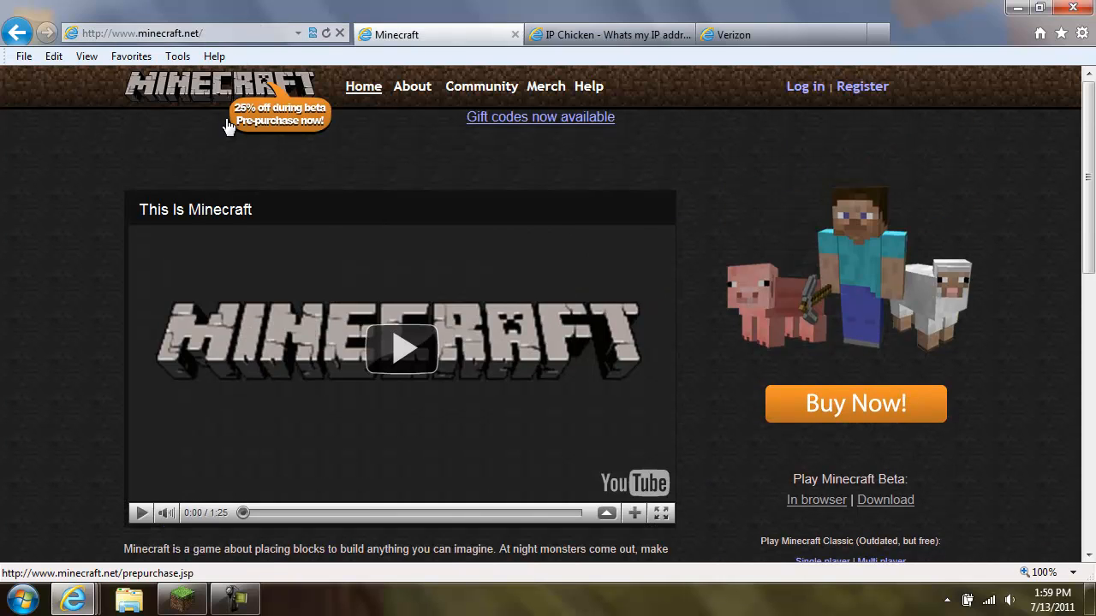
- Go to the Minecraft download page and find the multiplayer beta server software section
scroll(927, 442, down, 3)
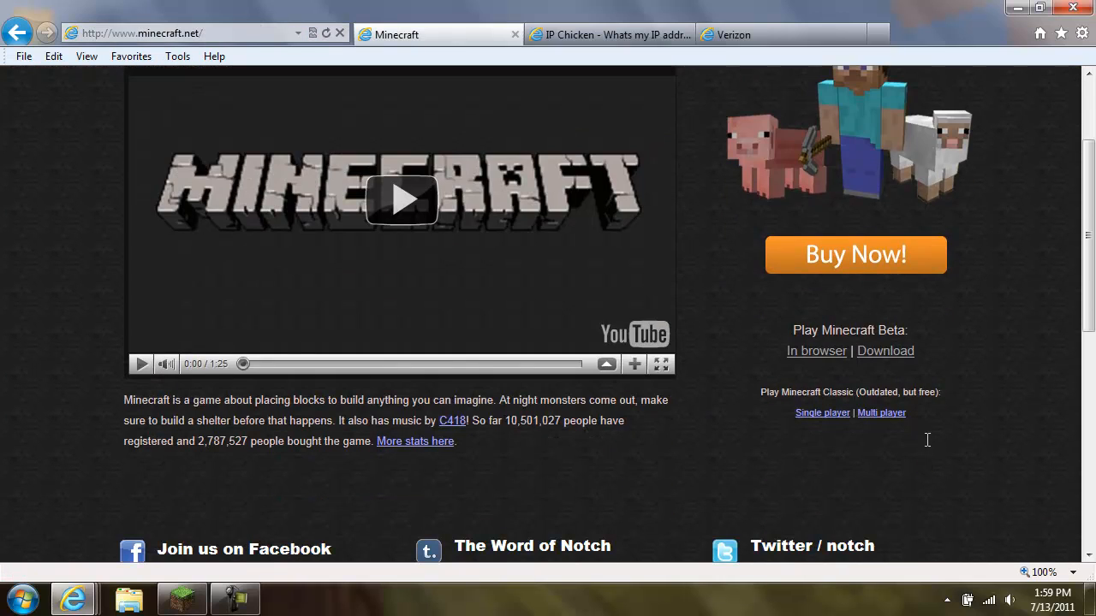
click(881, 352)
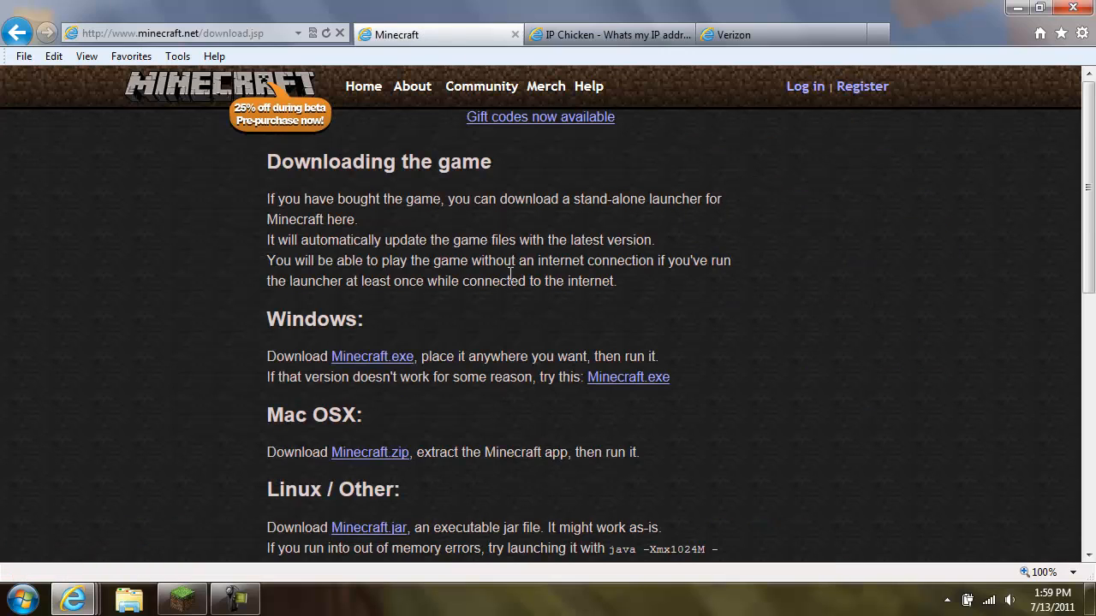
scroll(385, 262, down, 8)
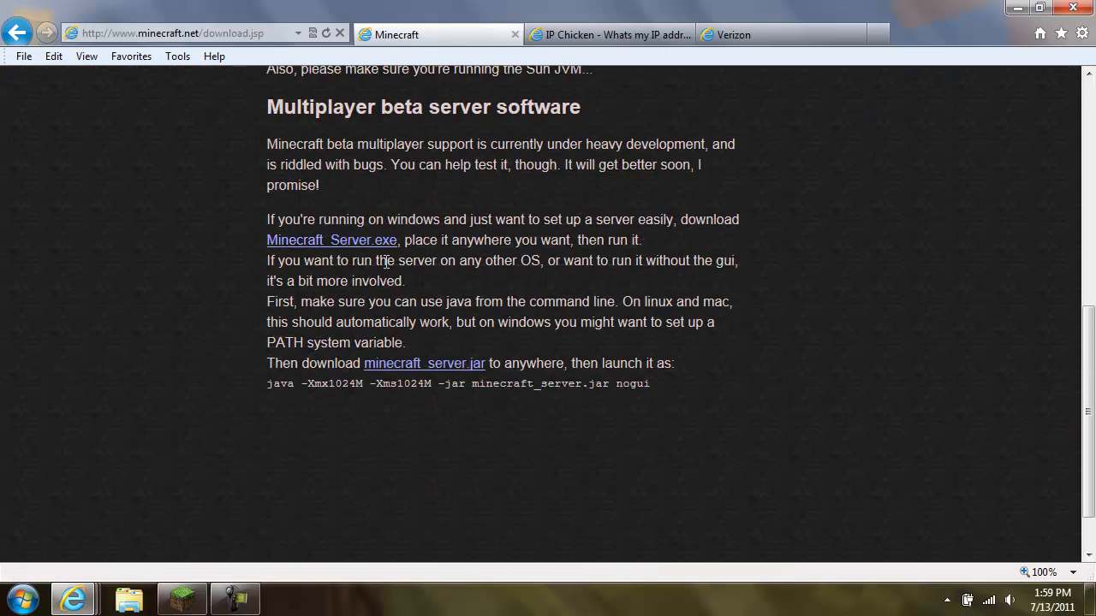
scroll(386, 261, up, 1)
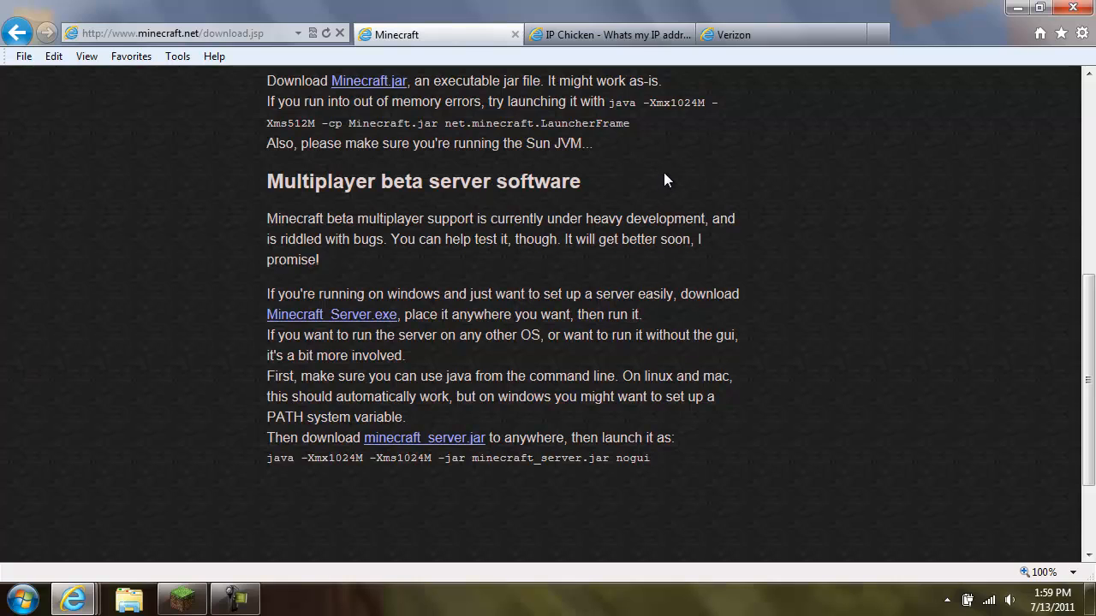
- Save Minecraft_Server.exe to the Desktop, then minimize the browser
click(340, 317)
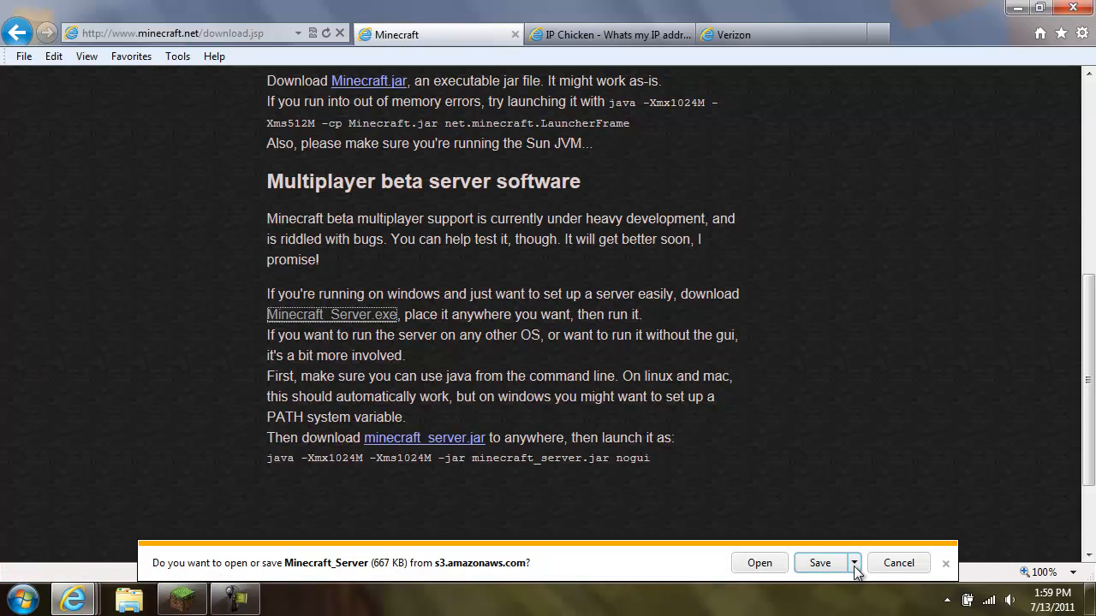
click(853, 562)
click(896, 545)
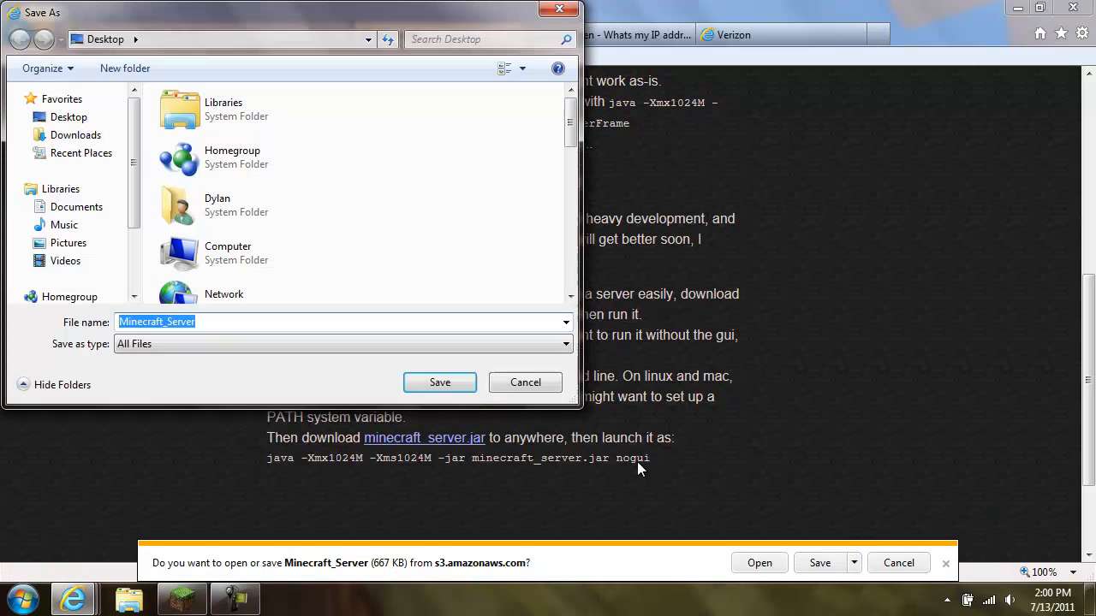
click(422, 384)
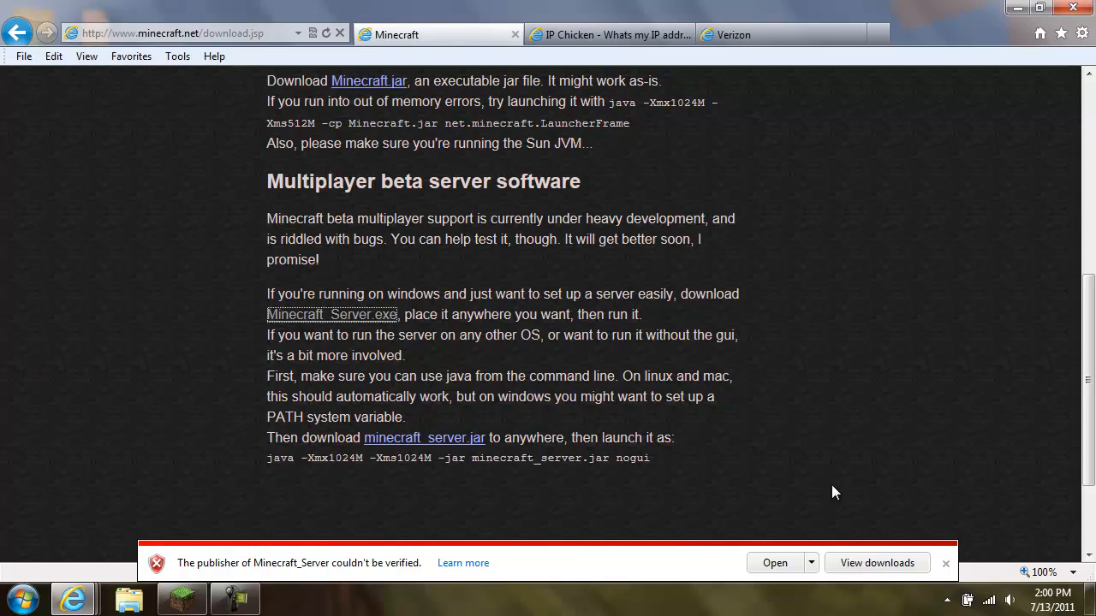
click(945, 563)
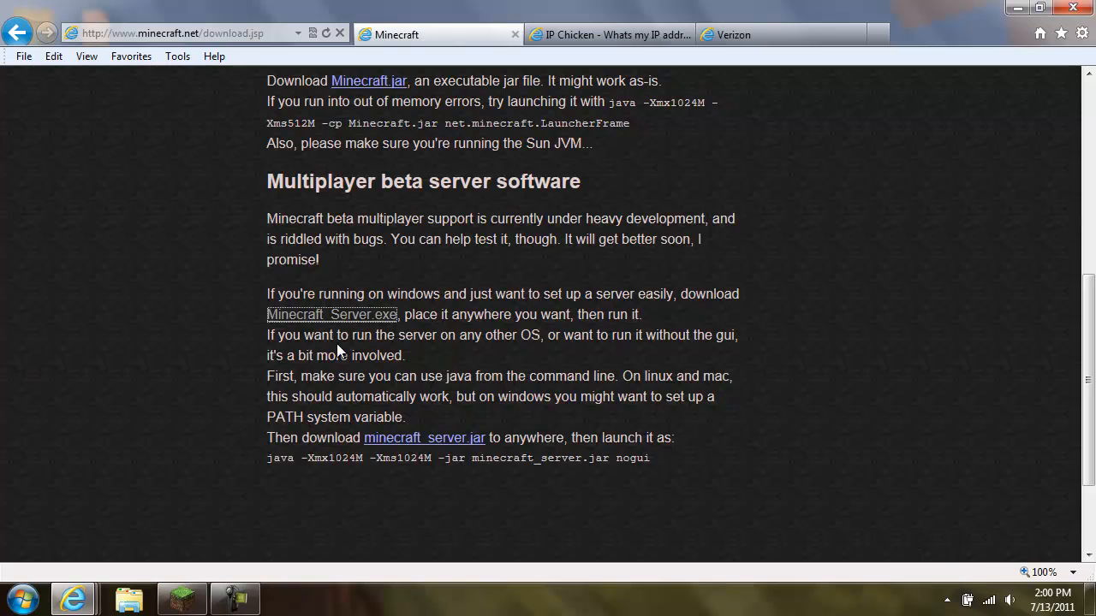
click(1018, 8)
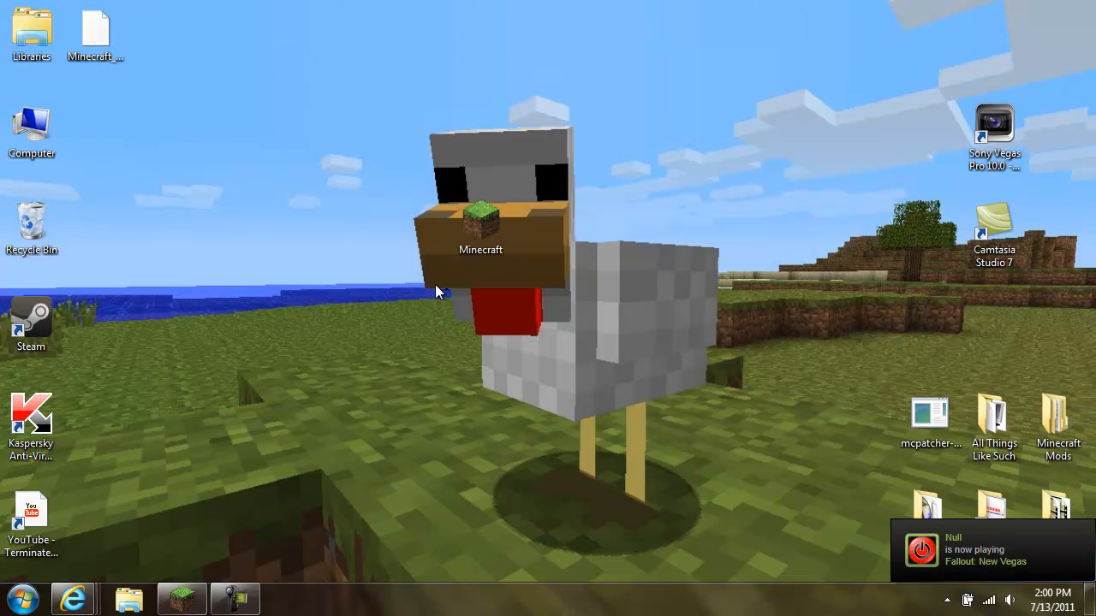
- Create a desktop folder 'Minecraft Beta Server', move Minecraft_Server into it, and open it
drag(95, 33, 488, 305)
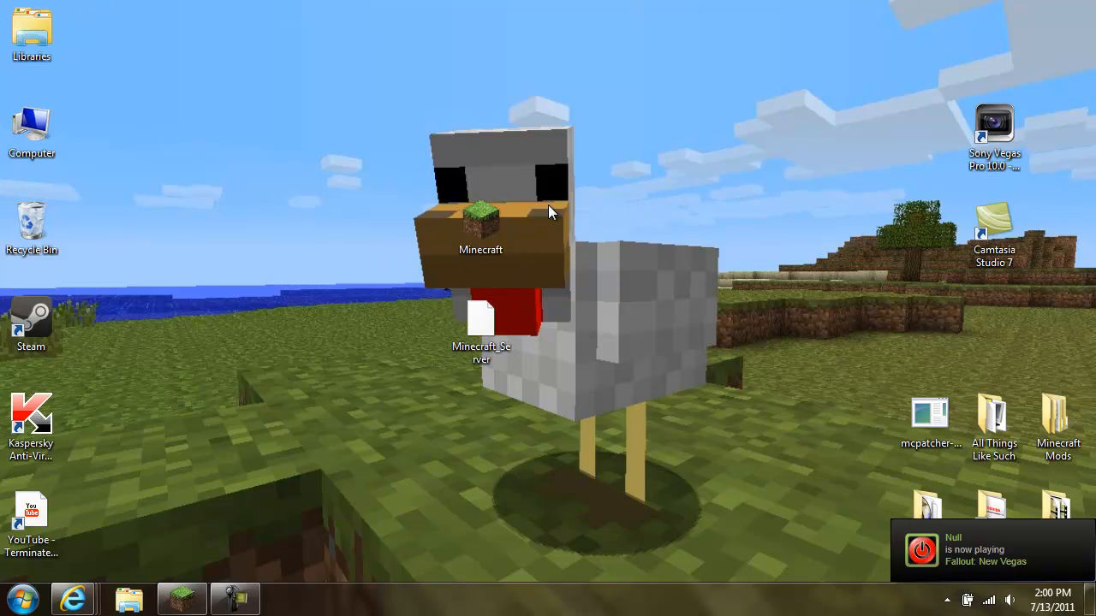
right_click(544, 227)
mouse_move(662, 453)
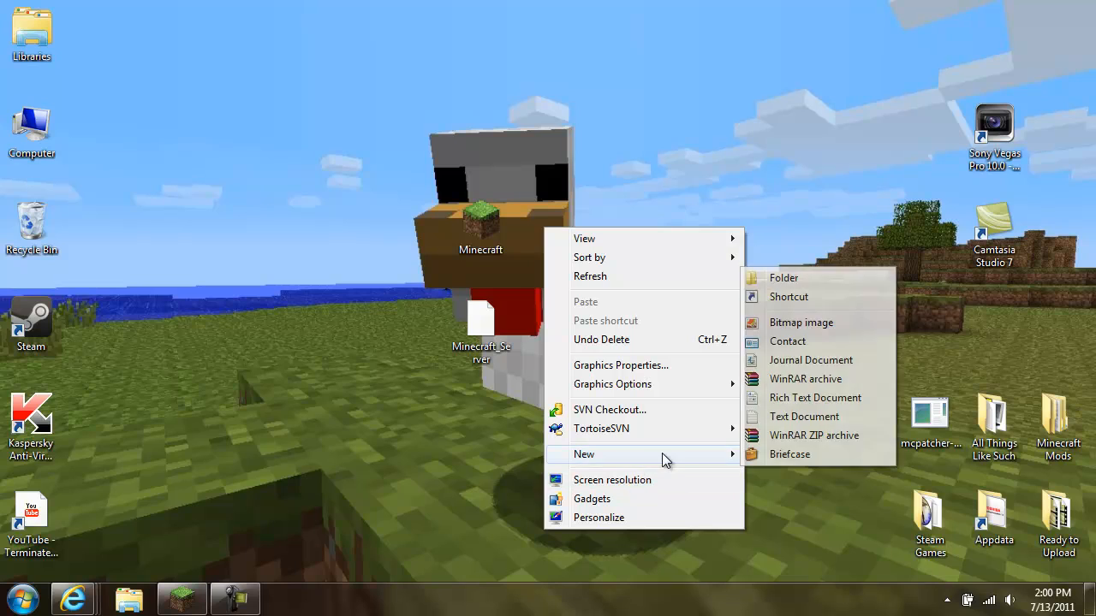
click(805, 277)
key(BackSpace)
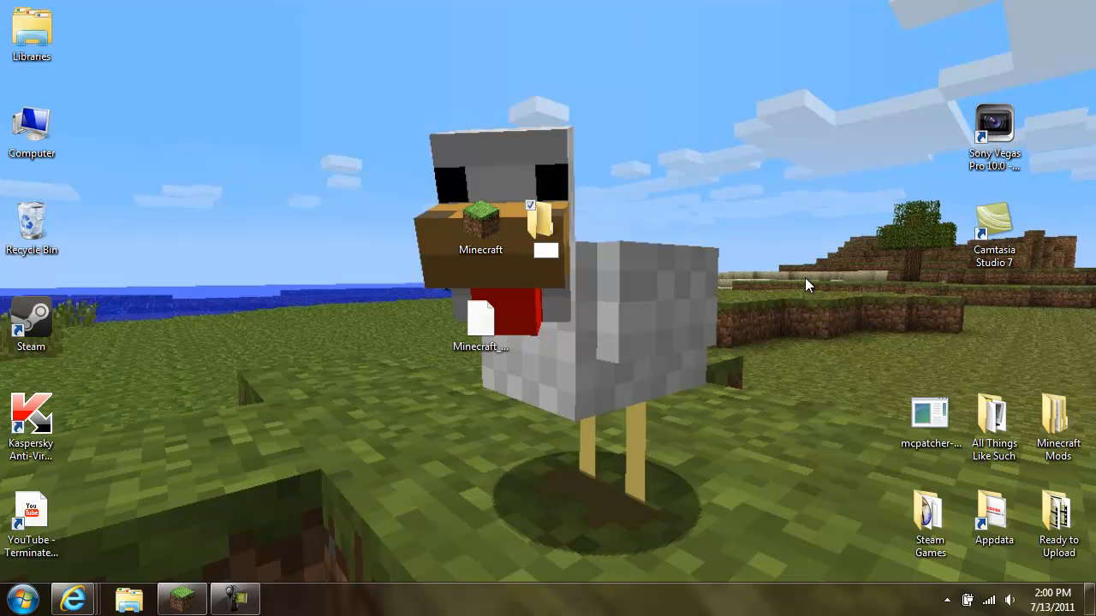
text(Minecraft Beta Ser)
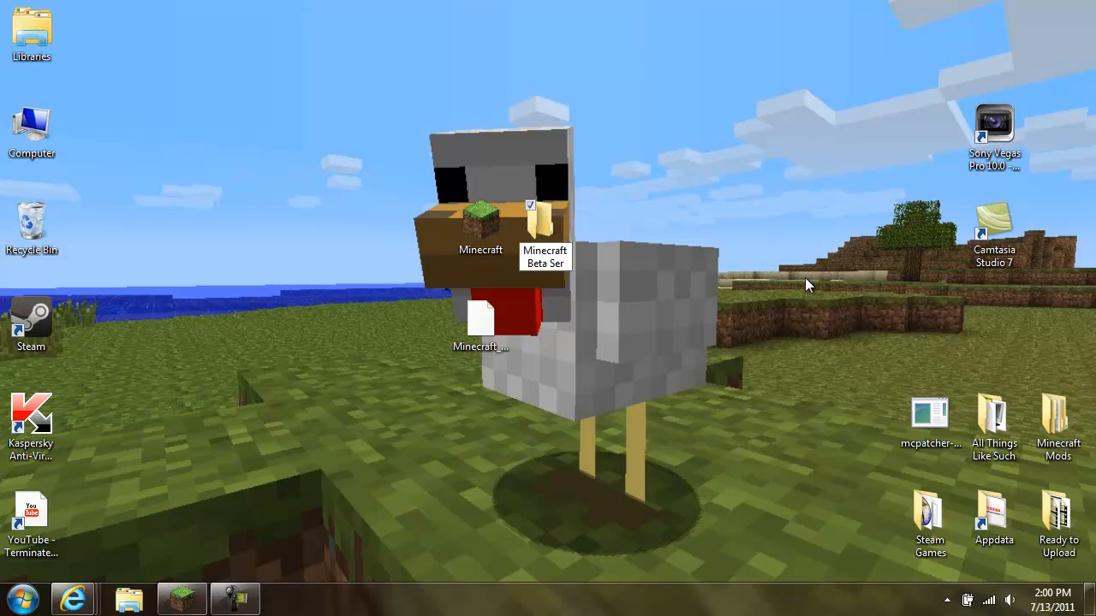
key(BackSpace)
text(rver)
key(Return)
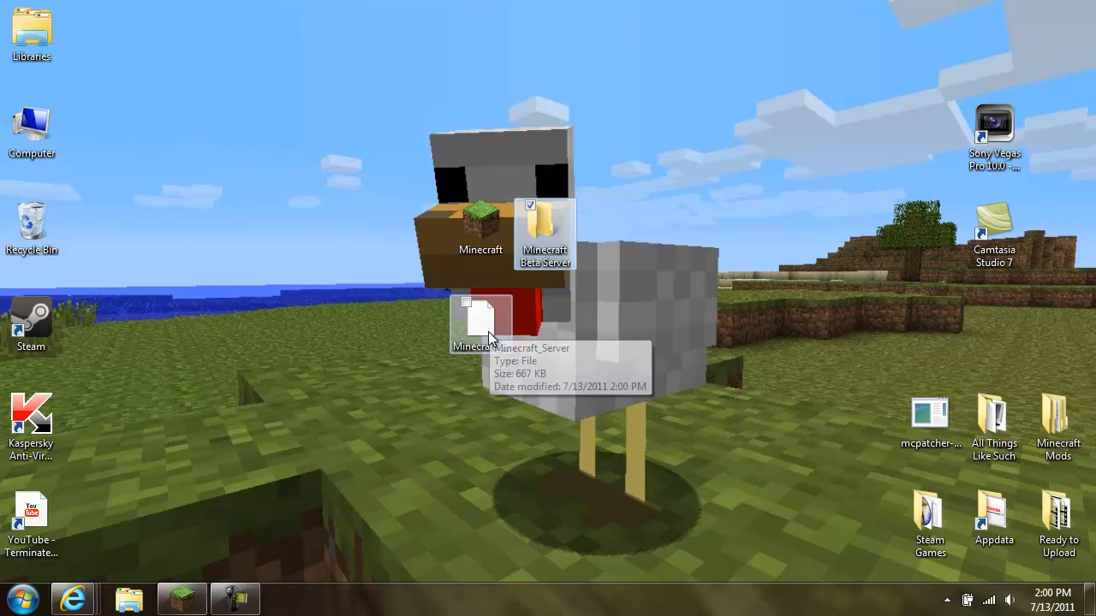
drag(488, 337, 535, 232)
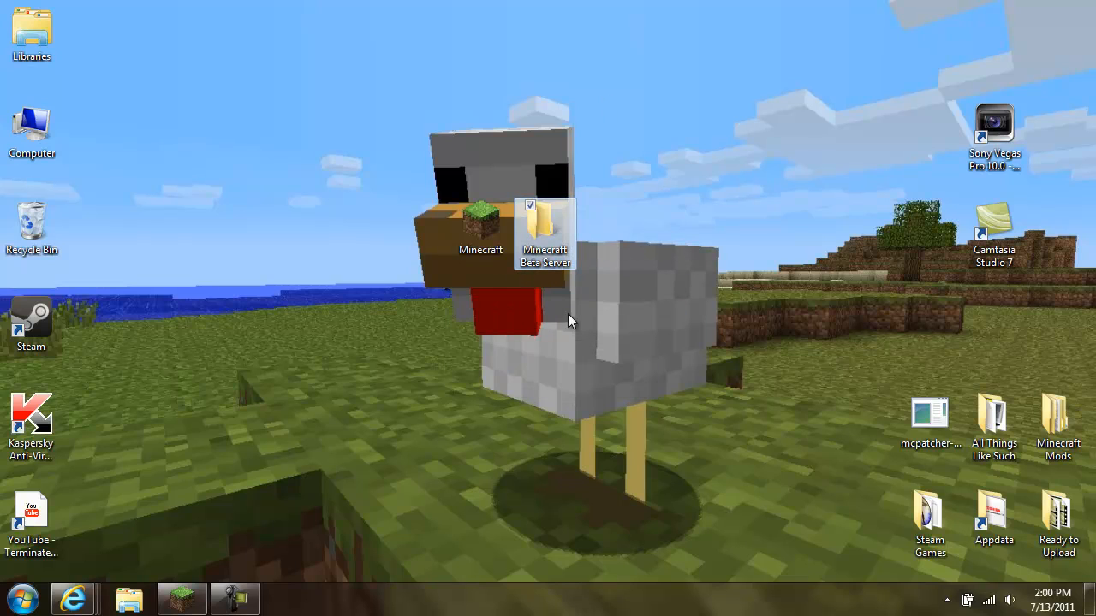
double_click(541, 231)
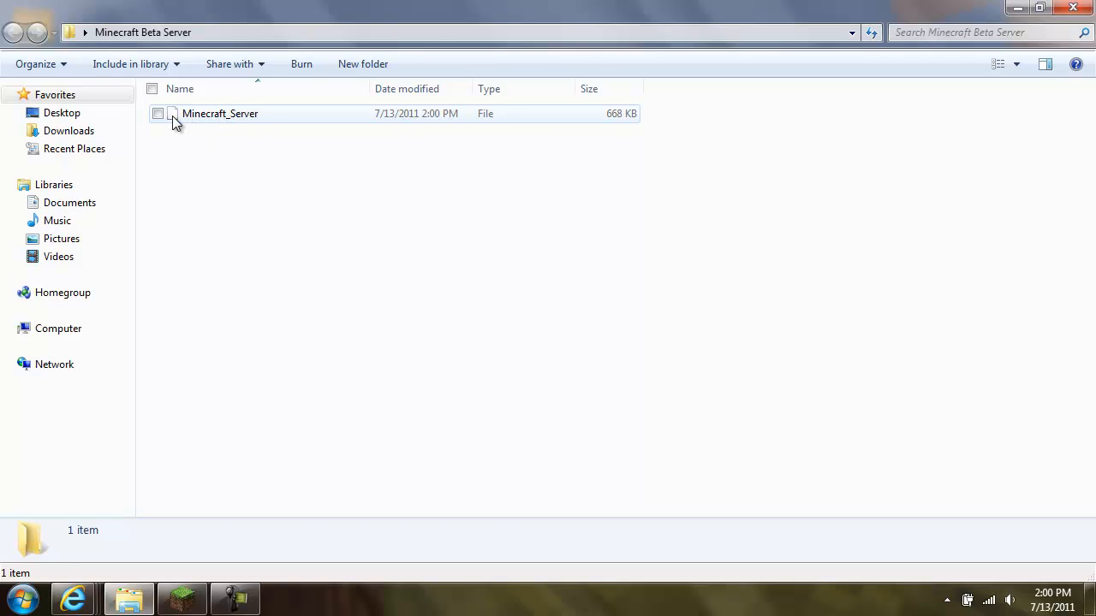
- Rename Minecraft_Server to Minecraft_Server.exe so it becomes an Application
double_click(172, 115)
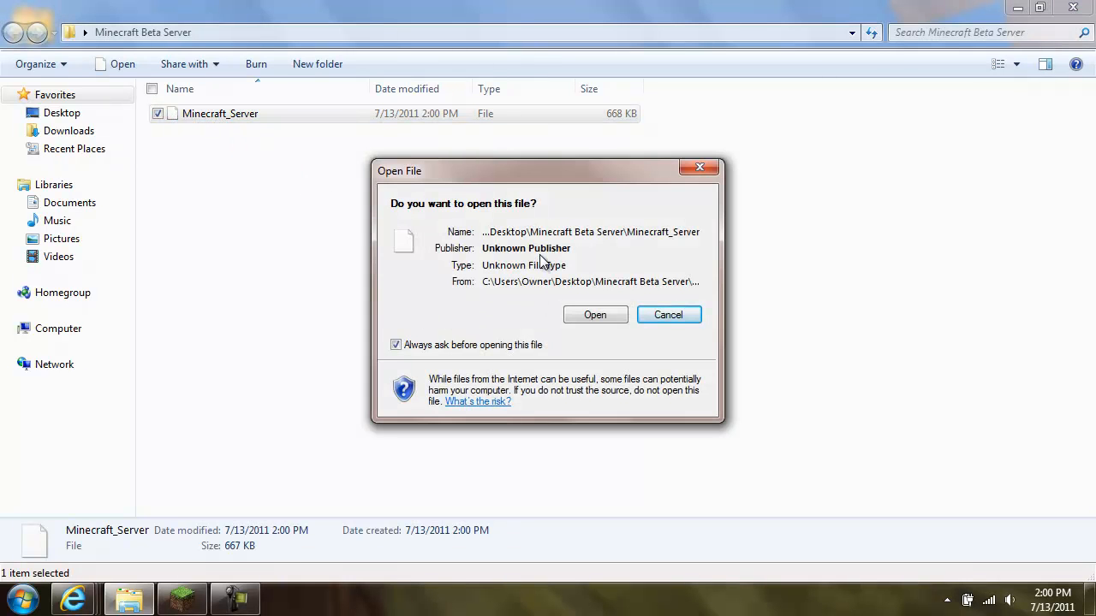
click(623, 320)
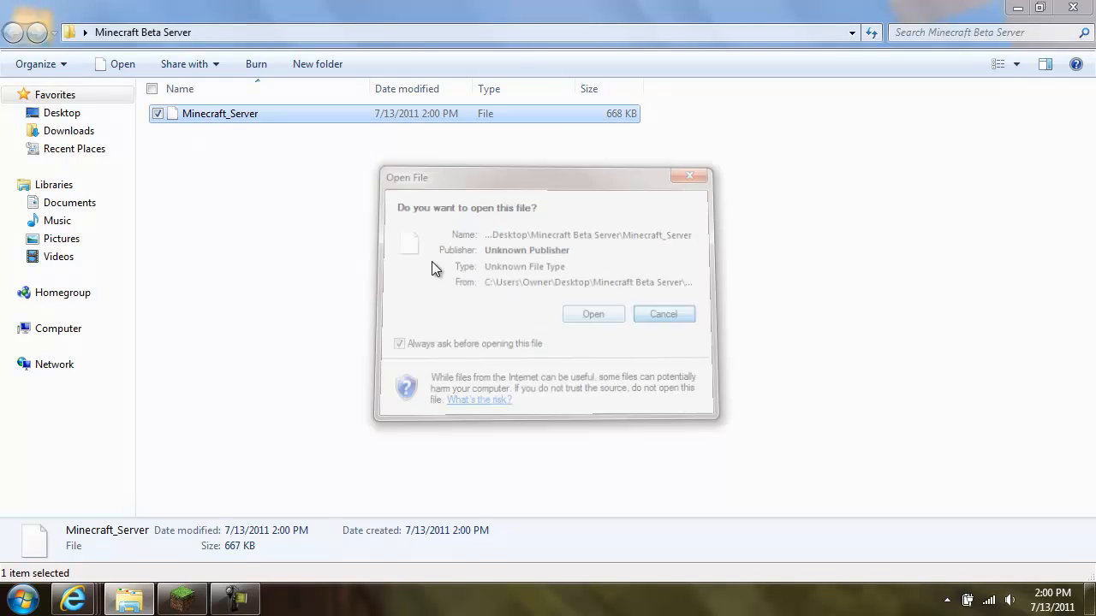
right_click(209, 118)
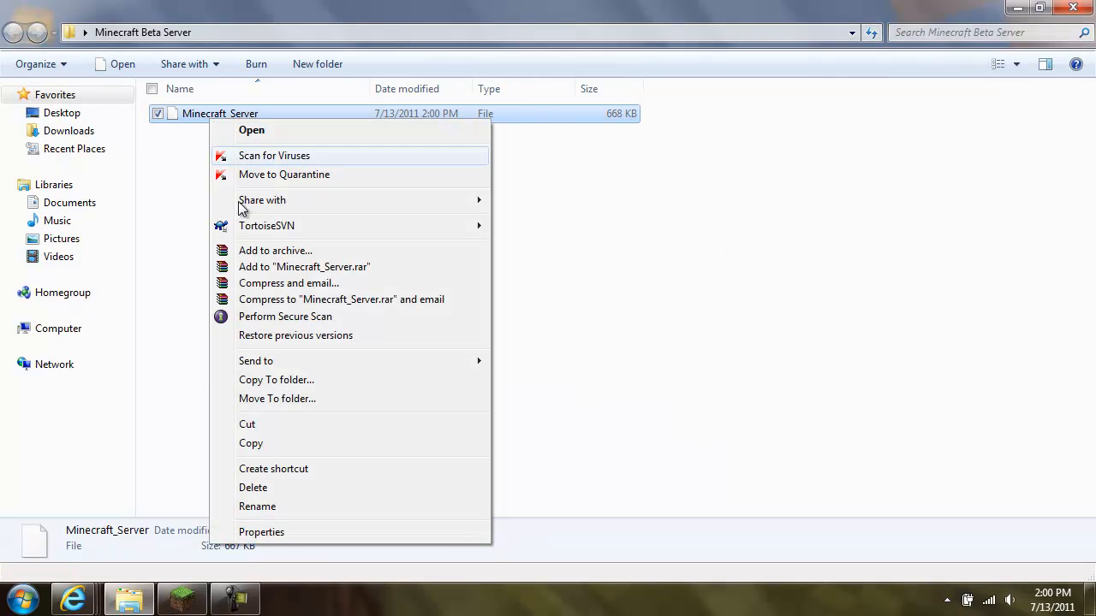
click(266, 506)
click(272, 114)
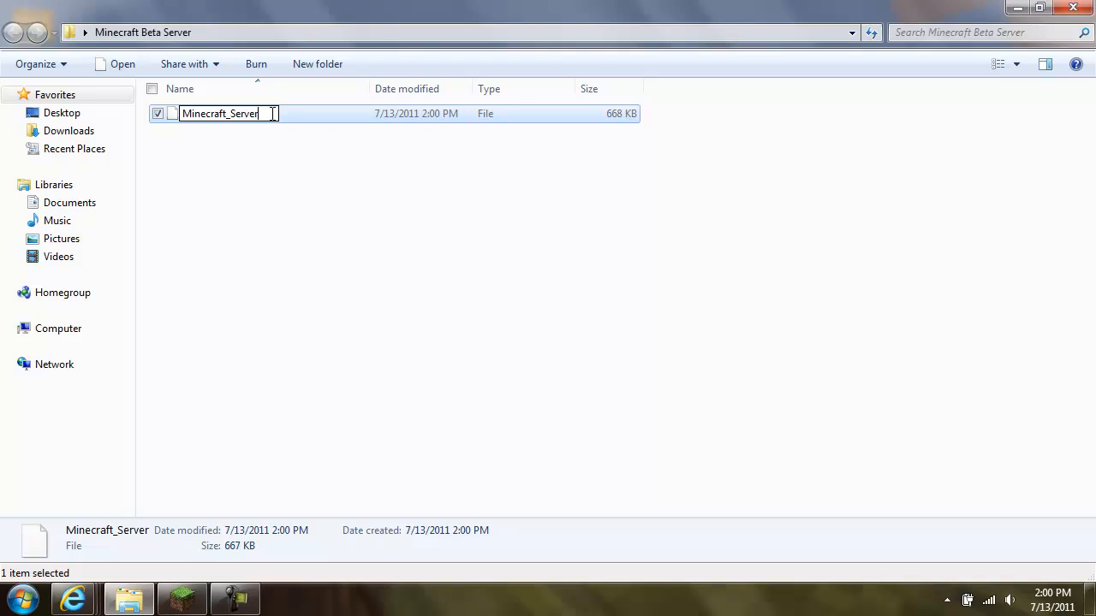
text(.exe)
click(374, 201)
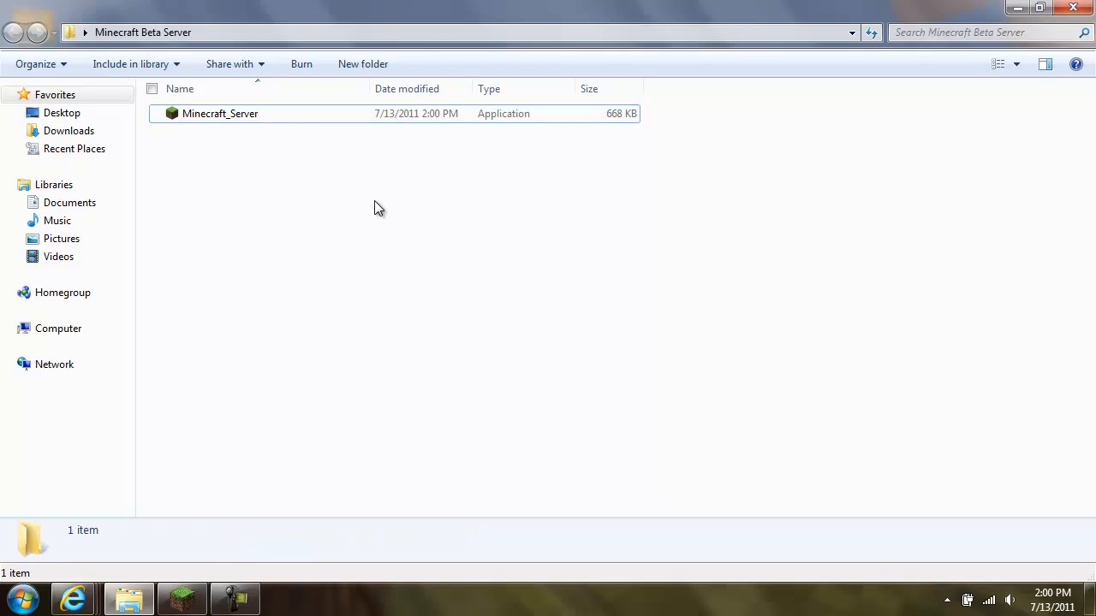
- Launch Minecraft_Server.exe with Always ask turned off for the unverified-publisher warning
click(221, 120)
double_click(221, 118)
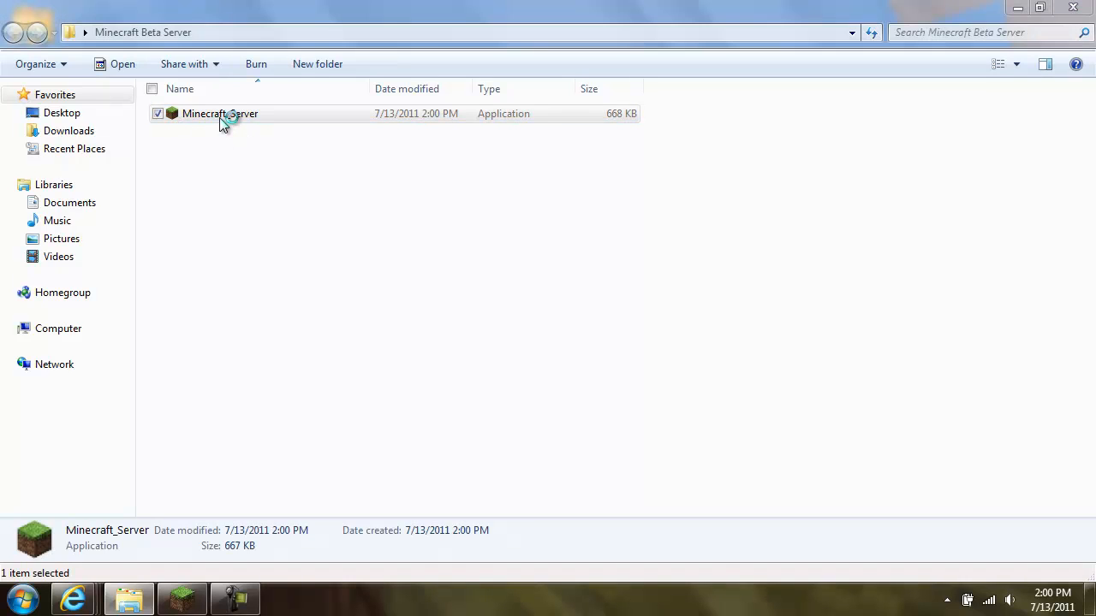
click(408, 347)
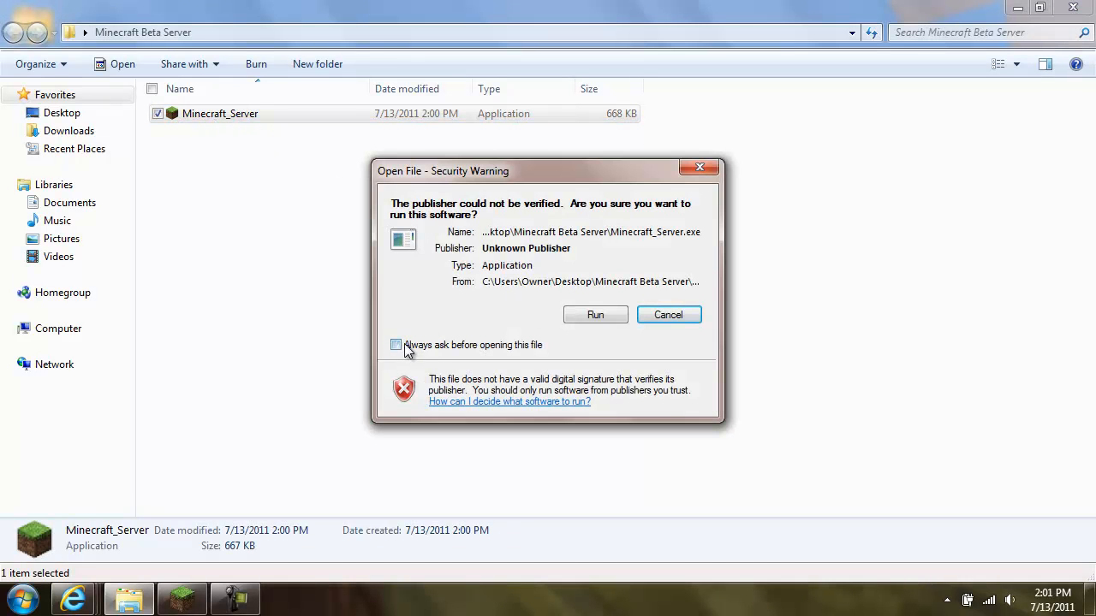
click(615, 315)
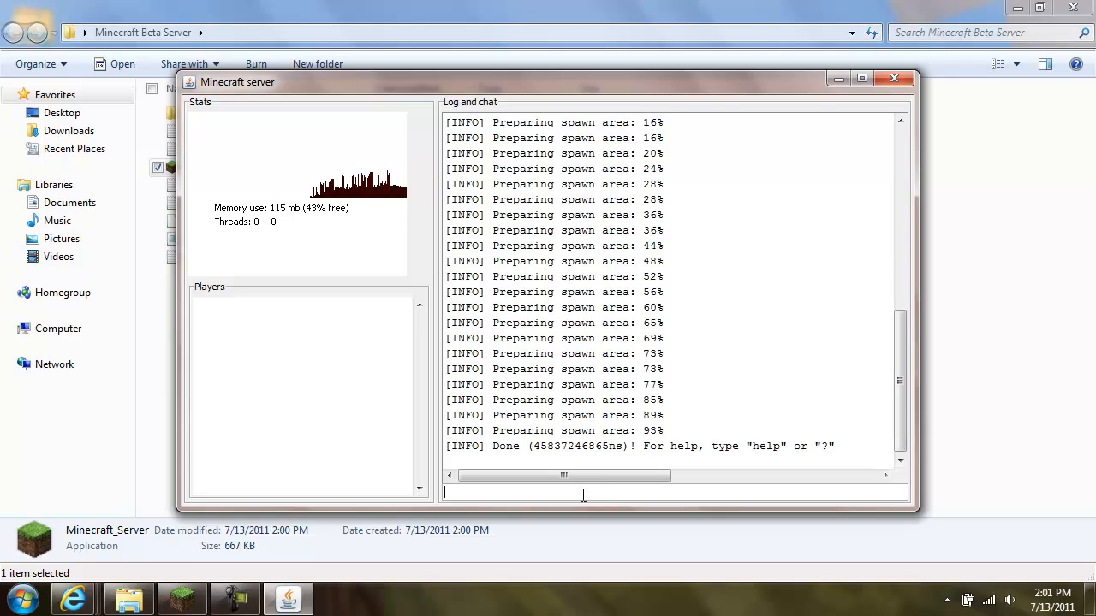
- Shut down the server with the stop command once the spawn area is prepared
text(top)
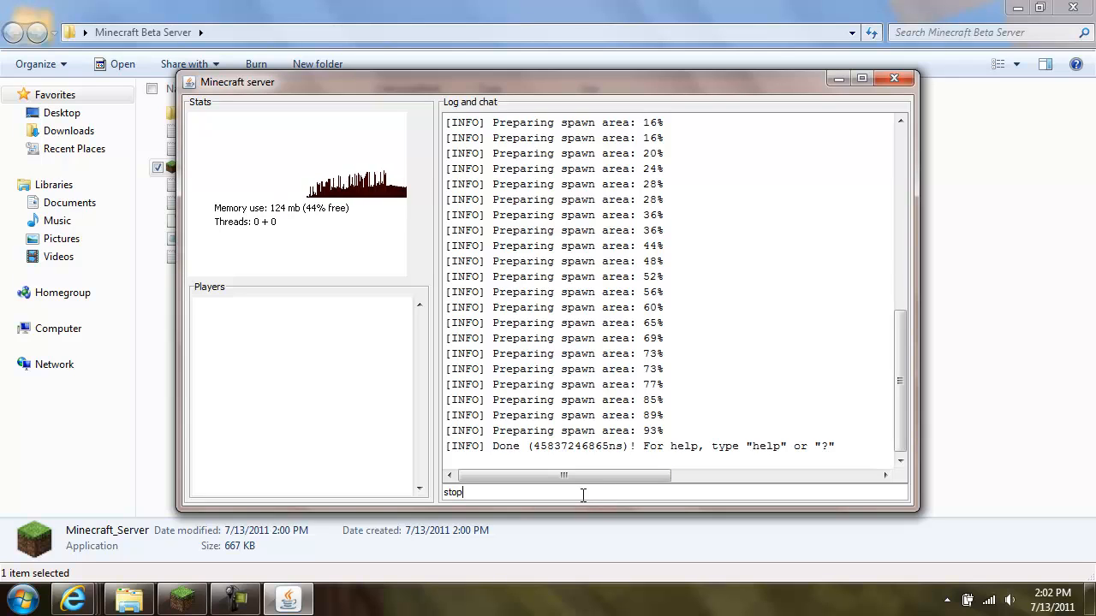
key(Return)
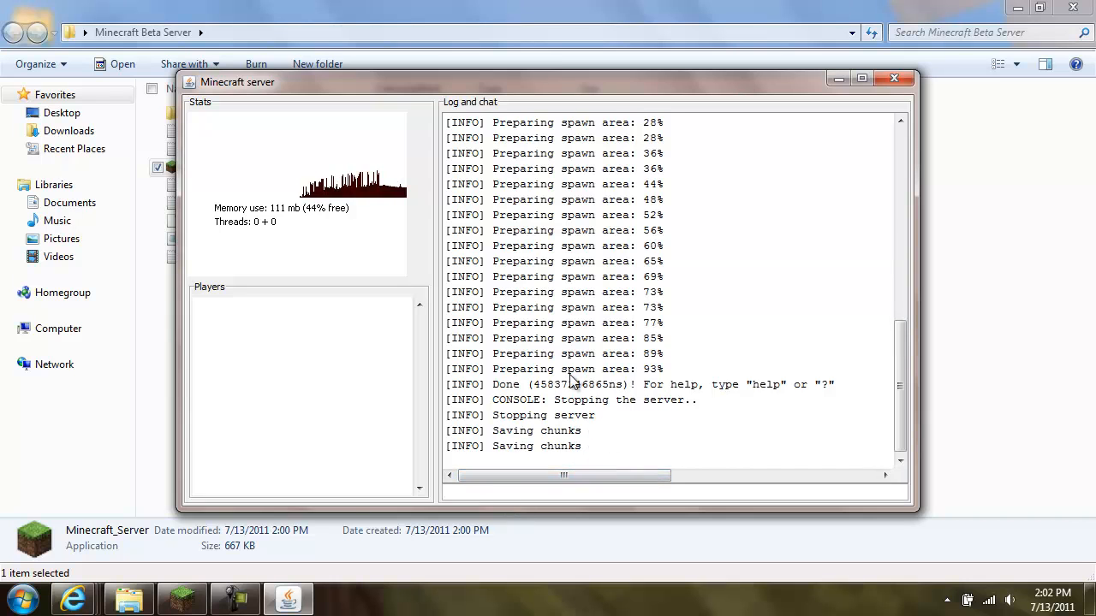
click(292, 379)
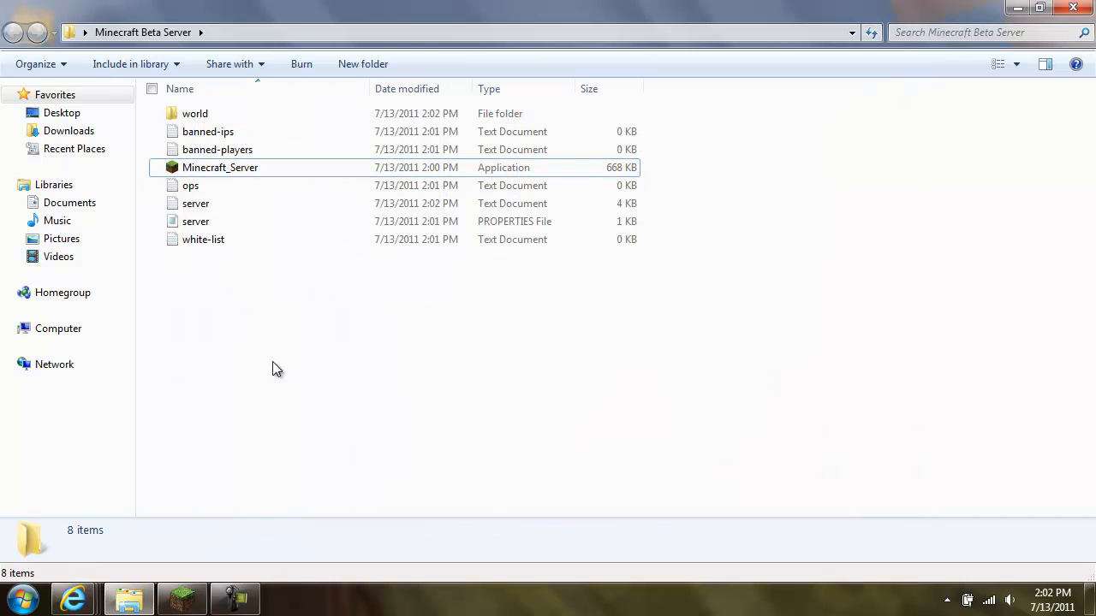
- Open server.properties in Notepad and maximize the window
drag(211, 221, 222, 128)
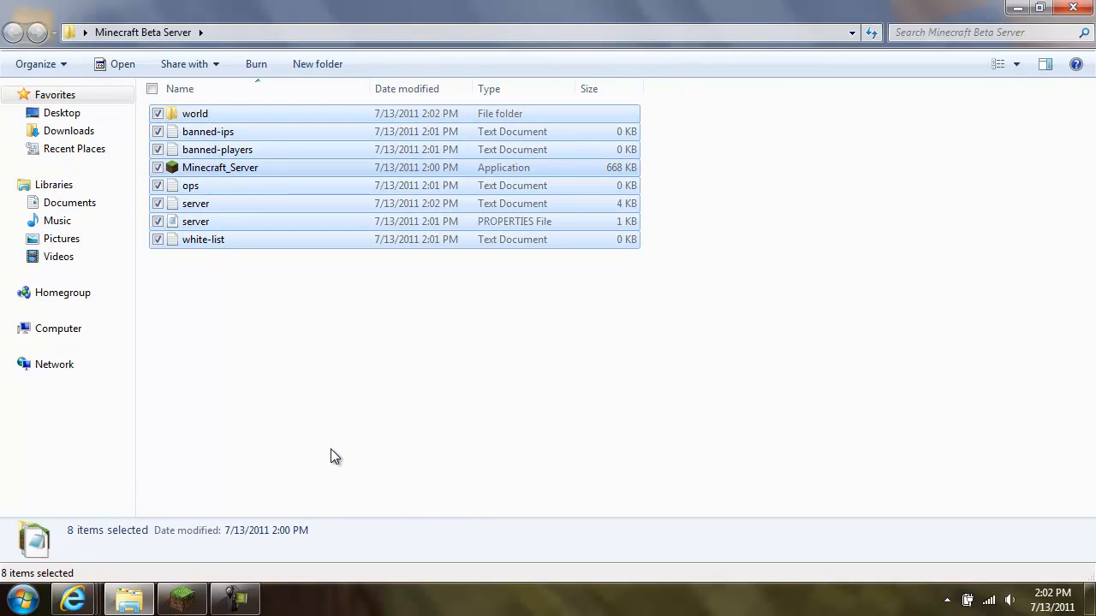
click(232, 274)
double_click(182, 223)
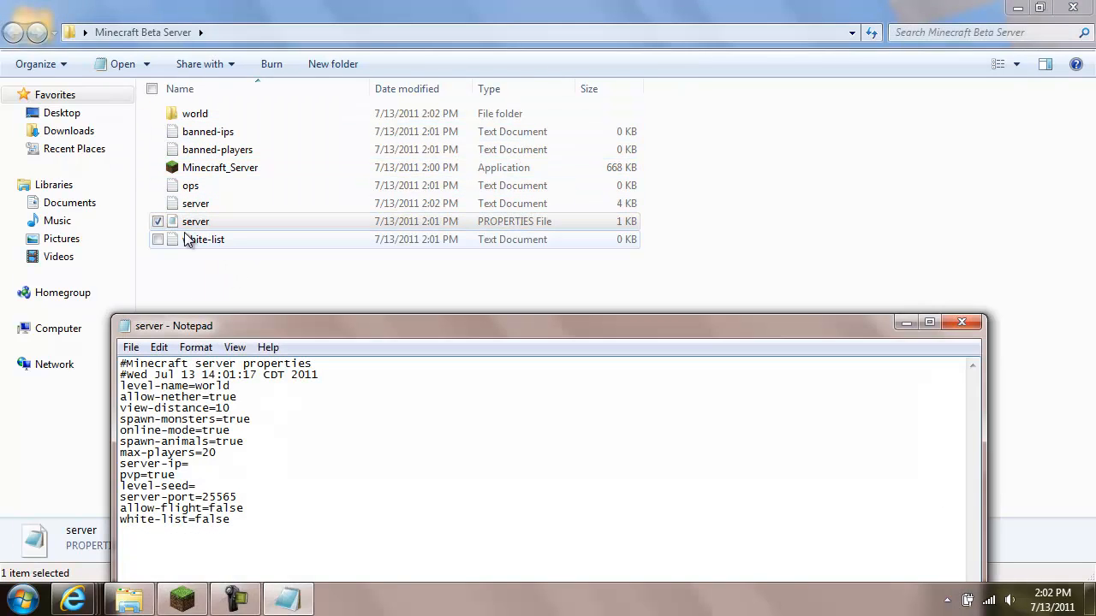
drag(409, 320, 372, 0)
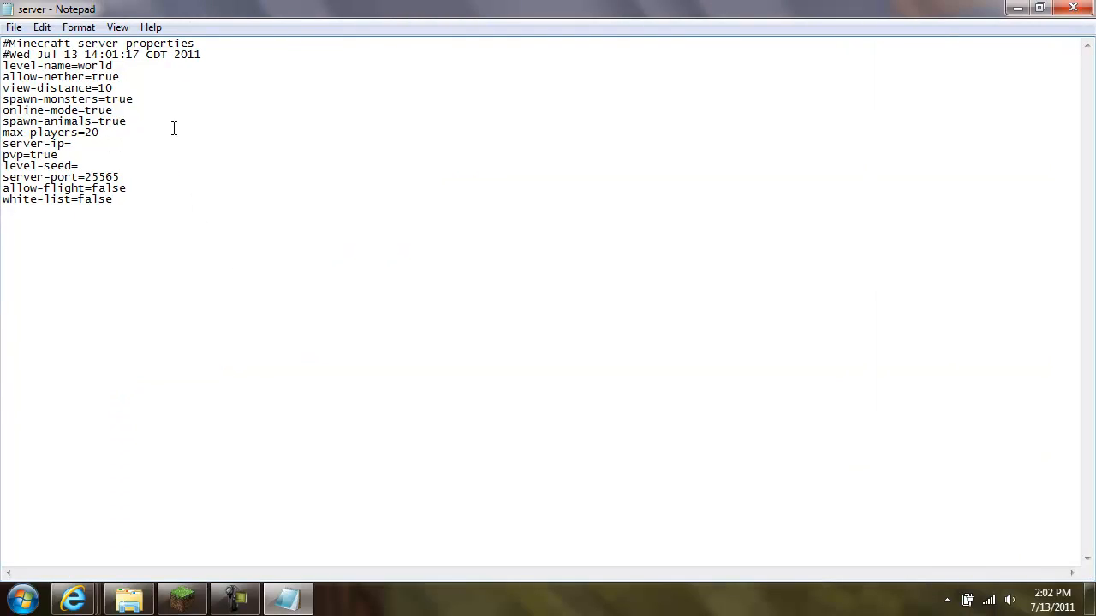
- Review the level-name, allow-nether, view-distance, spawn-monsters, online-mode and spawn-animals values
drag(127, 67, 77, 65)
click(138, 66)
drag(131, 78, 87, 80)
click(132, 79)
drag(118, 89, 98, 89)
click(125, 91)
drag(137, 101, 108, 99)
drag(143, 98, 108, 105)
click(146, 99)
drag(114, 110, 86, 112)
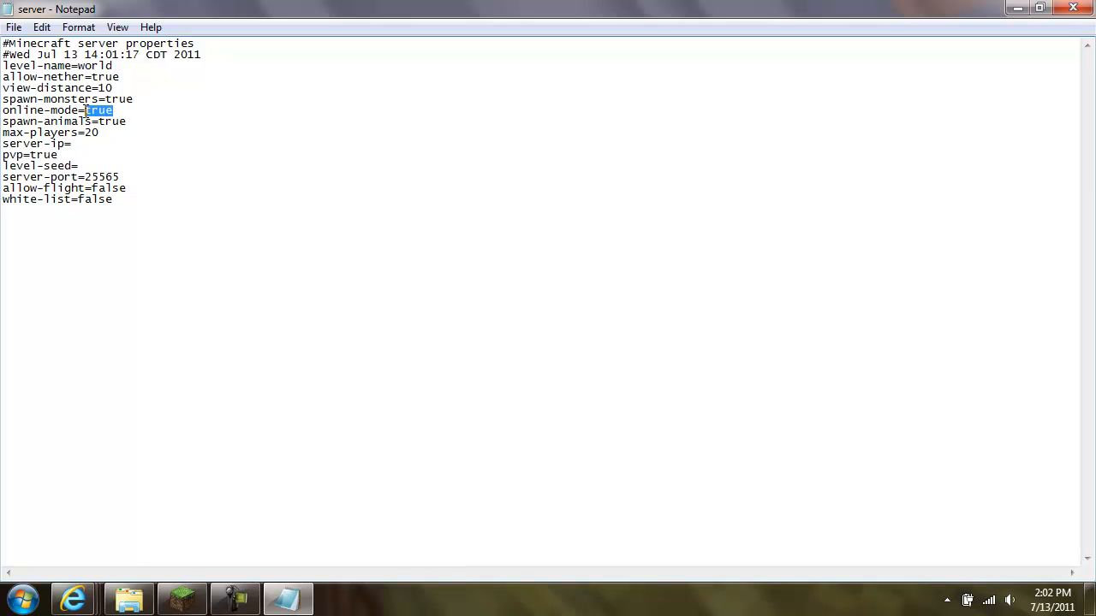
click(193, 108)
drag(126, 121, 101, 125)
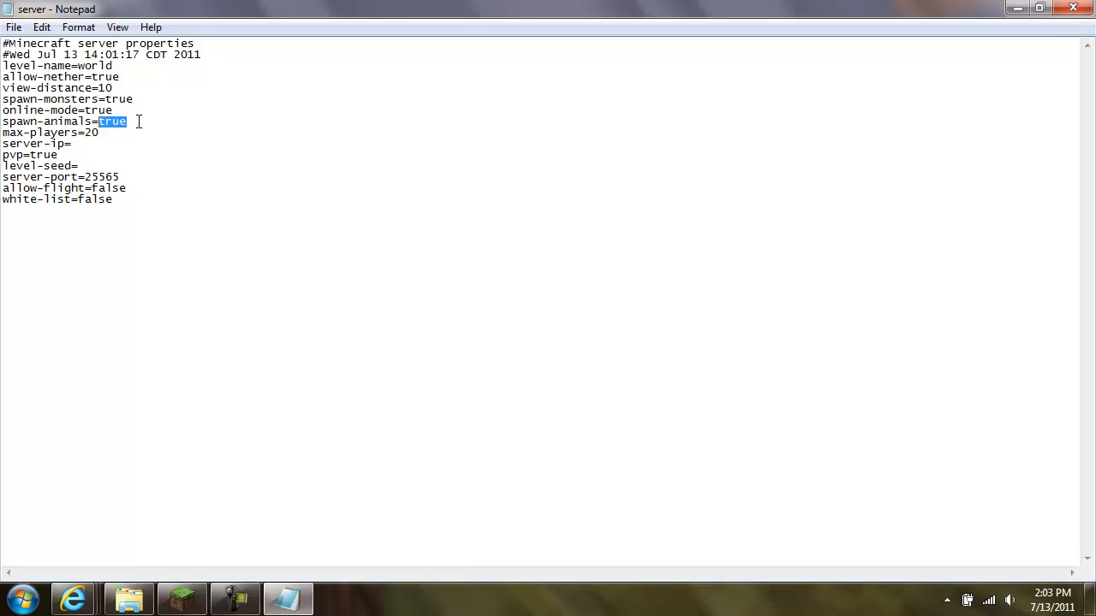
- Change max-players from 20 to 5 and pvp from true to false
double_click(93, 134)
key(BackSpace)
drag(58, 155, 32, 154)
key(BackSpace)
key(BackSpace)
key(BackSpace)
key(BackSpace)
text(als)
click(86, 165)
text(4654664)
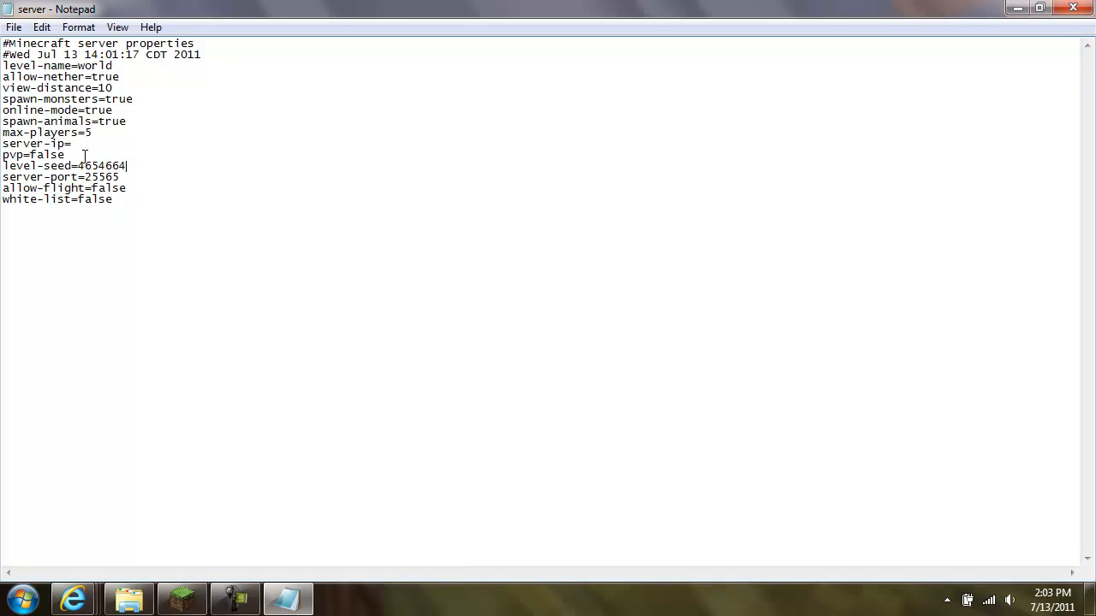
key(BackSpace)
key(BackSpace)
key(BackSpace)
key(BackSpace)
key(BackSpace)
drag(710, 8, 706, 276)
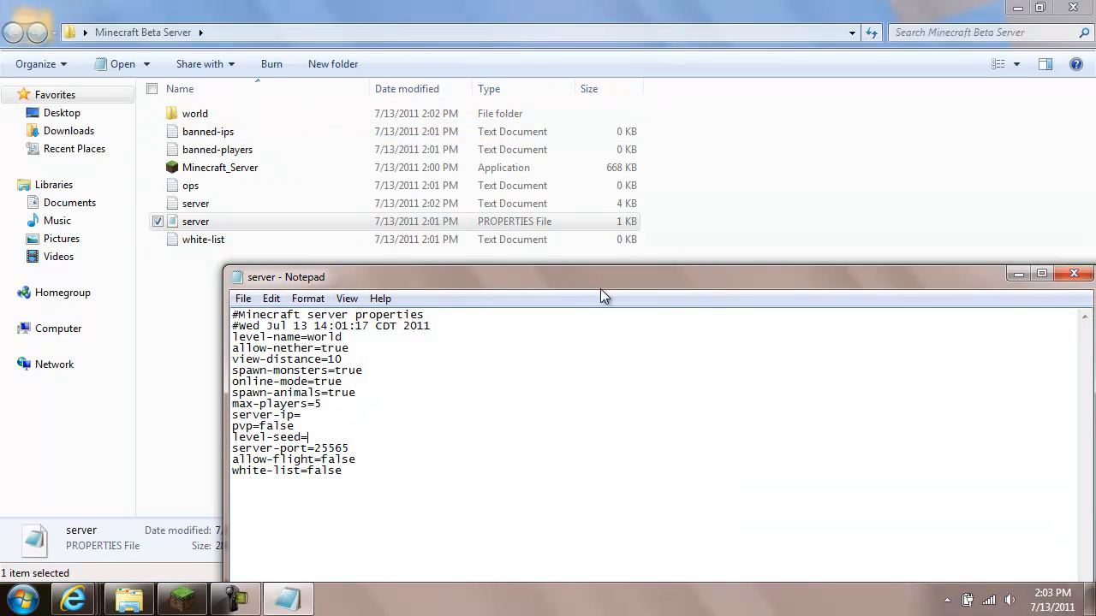
- Change allow-flight from false to true in server.properties
drag(607, 283, 509, 2)
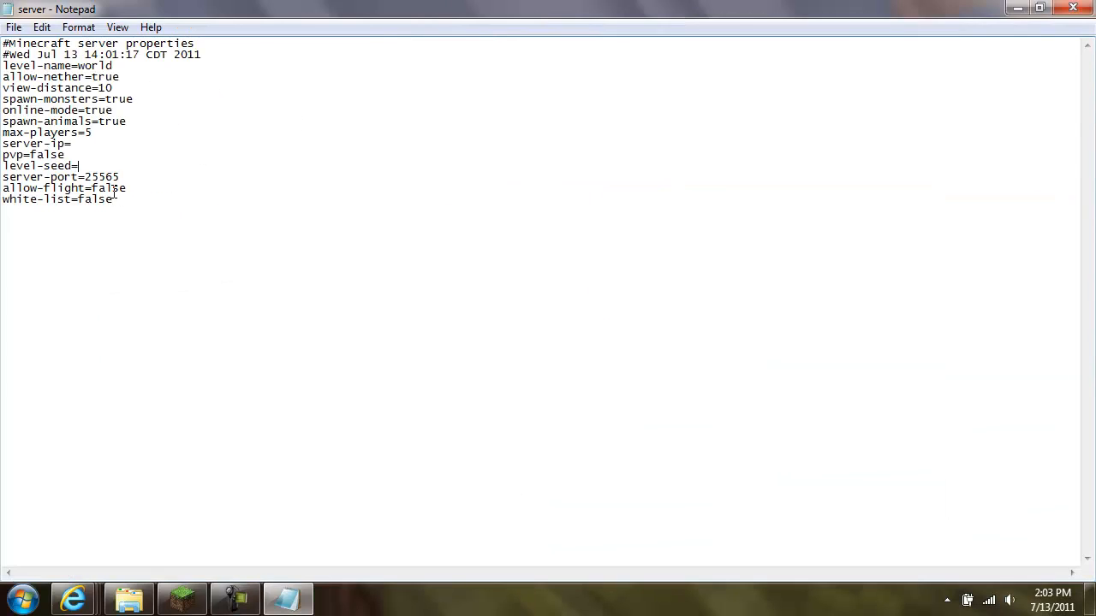
drag(128, 177, 87, 176)
click(134, 177)
drag(142, 189, 96, 189)
key(BackSpace)
- Change white-list from false to true
drag(116, 200, 78, 205)
click(132, 202)
drag(132, 201, 79, 201)
click(131, 203)
drag(122, 201, 84, 204)
click(128, 202)
click(120, 202)
key(BackSpace)
text(tru7e)
- Save server.properties and close Notepad
click(12, 28)
click(47, 86)
click(1073, 10)
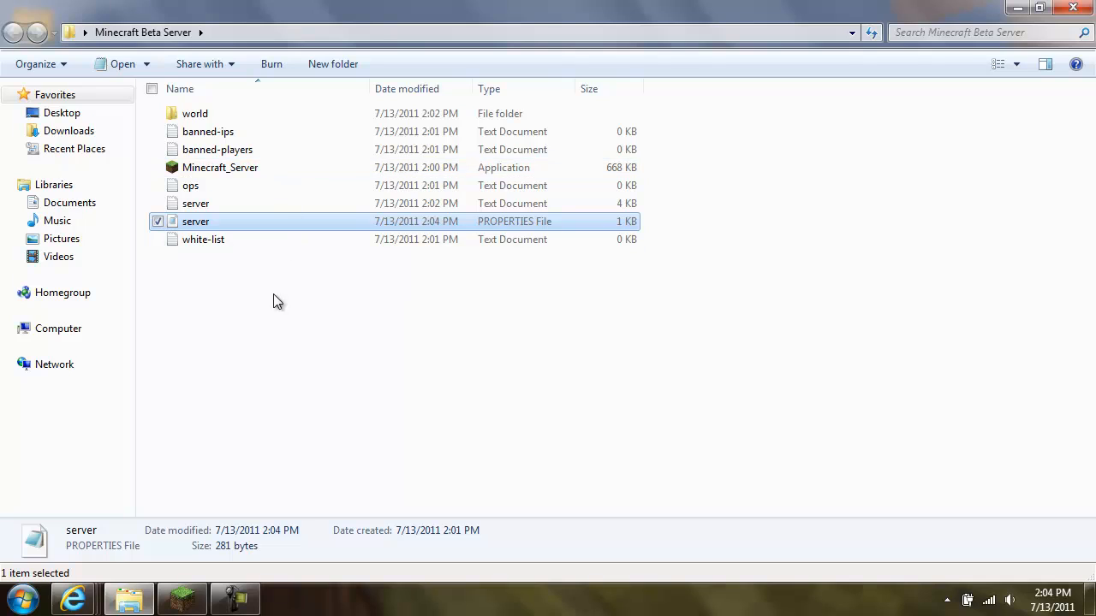
- Add the player's username to white-list.txt and save it
double_click(208, 242)
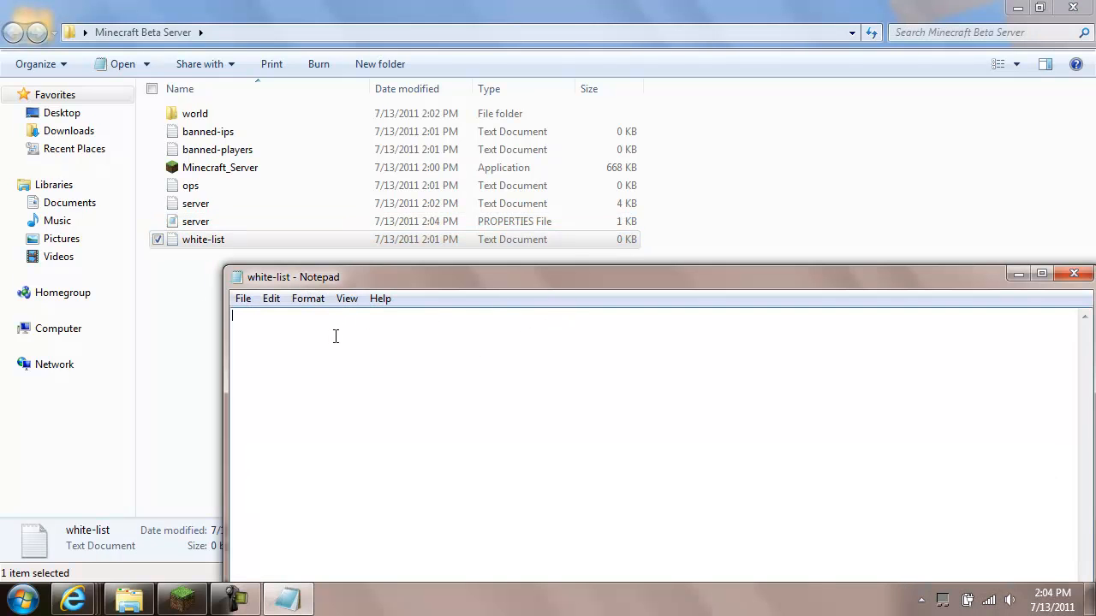
text(erminate322)
key(BackSpace)
key(BackSpace)
key(BackSpace)
key(BackSpace)
key(BackSpace)
key(BackSpace)
key(BackSpace)
key(BackSpace)
key(BackSpace)
text(terminate322)
drag(440, 284, 320, 85)
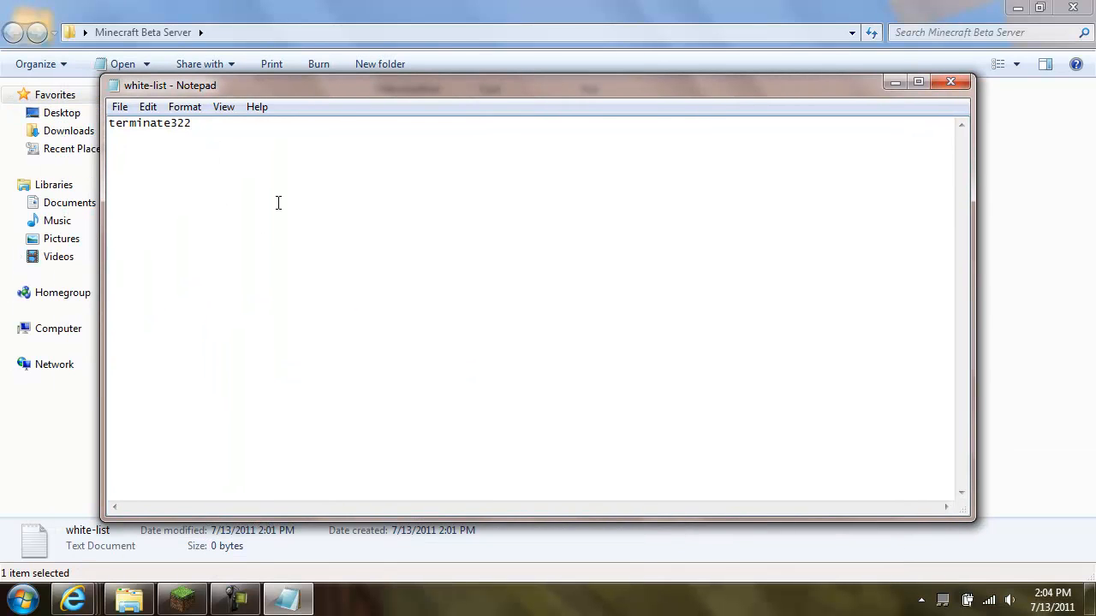
key(Return)
text(othersfbsdjhvg)
key(BackSpace)
key(BackSpace)
key(BackSpace)
key(BackSpace)
key(BackSpace)
key(BackSpace)
key(BackSpace)
key(BackSpace)
key(BackSpace)
key(BackSpace)
click(950, 81)
click(507, 318)
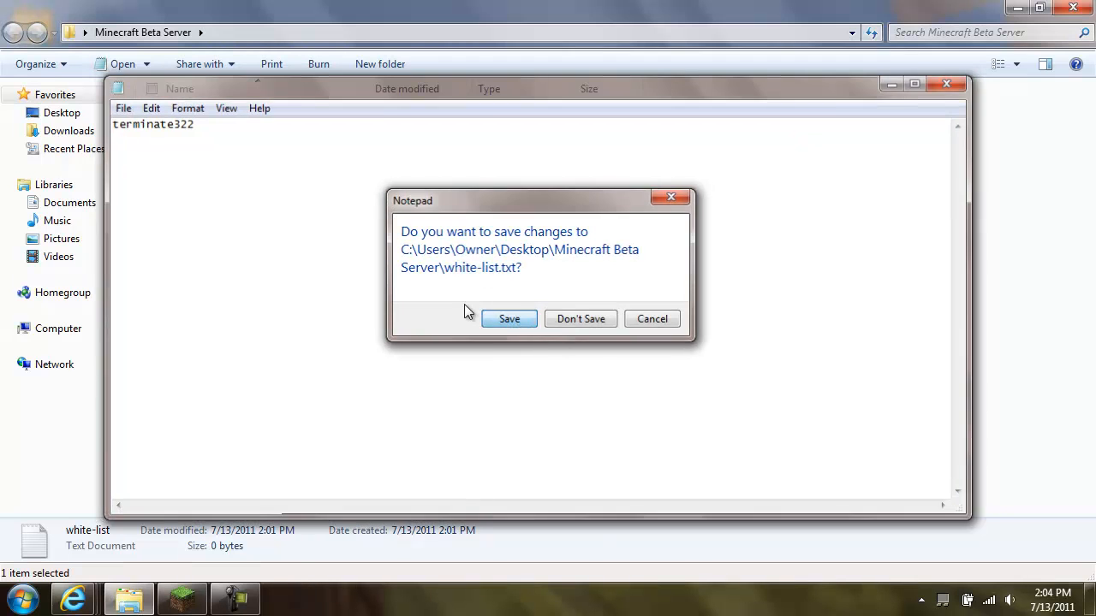
- Add the same username to ops.txt and save it
double_click(209, 190)
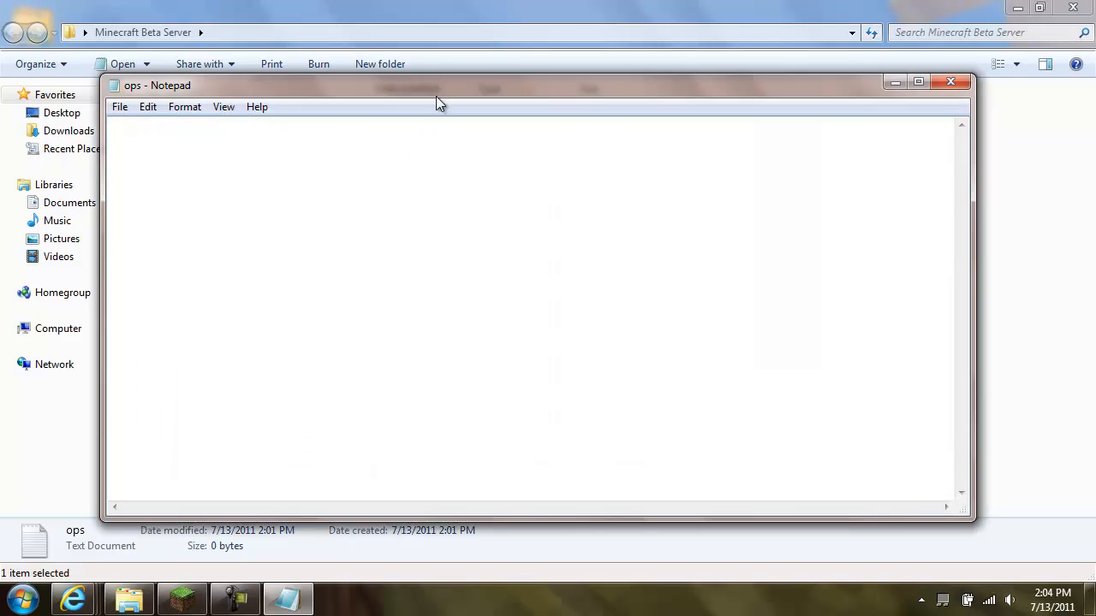
text(terminate322)
click(952, 82)
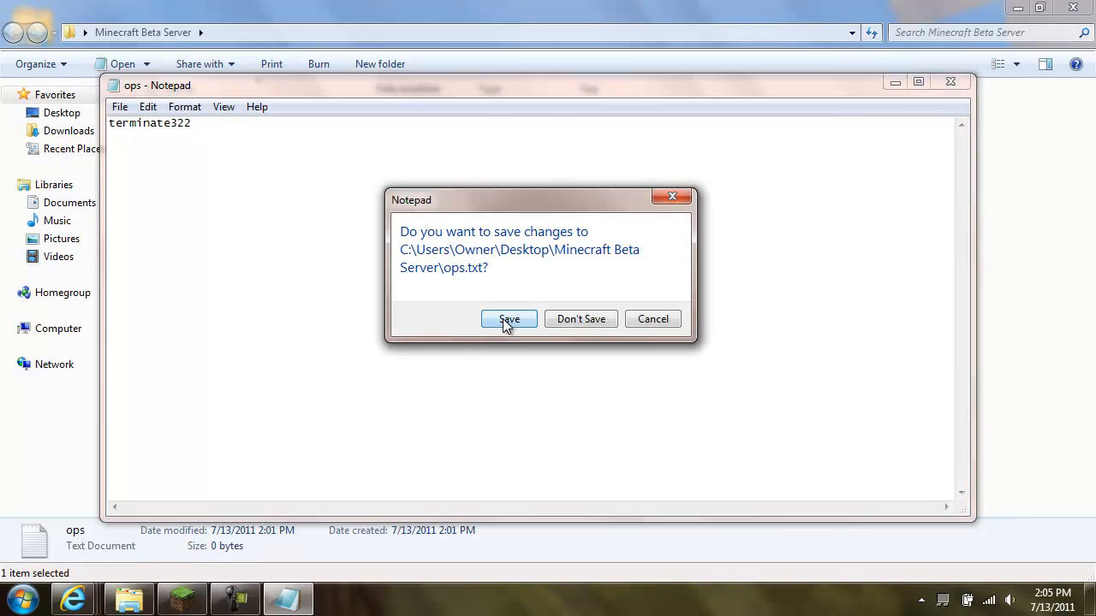
click(512, 317)
click(372, 363)
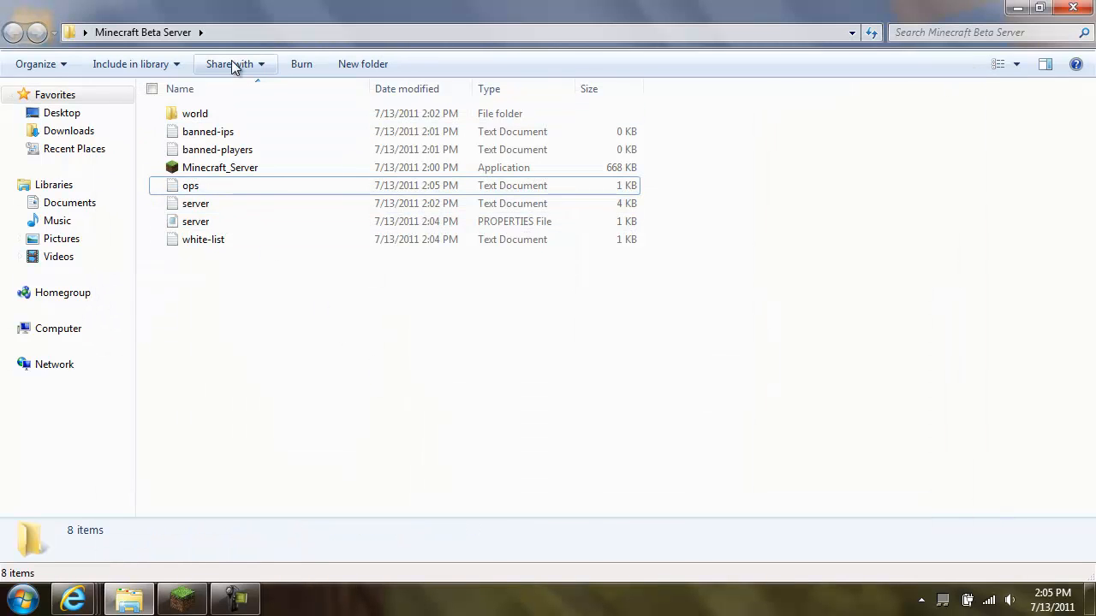
- Review the saved server.properties in Notepad, then relaunch Minecraft_Server
click(210, 206)
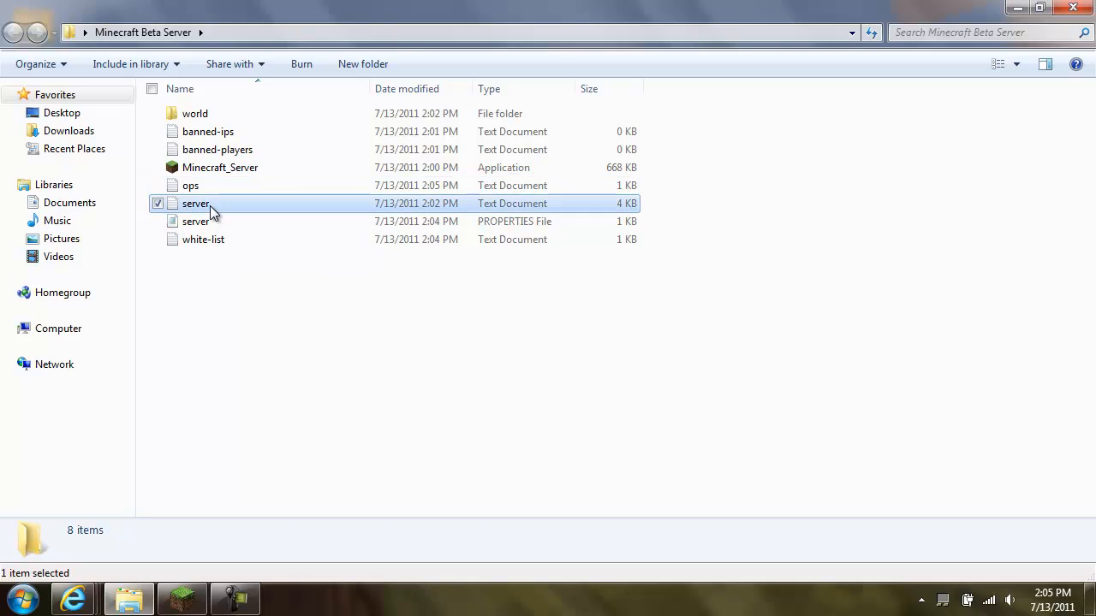
click(224, 116)
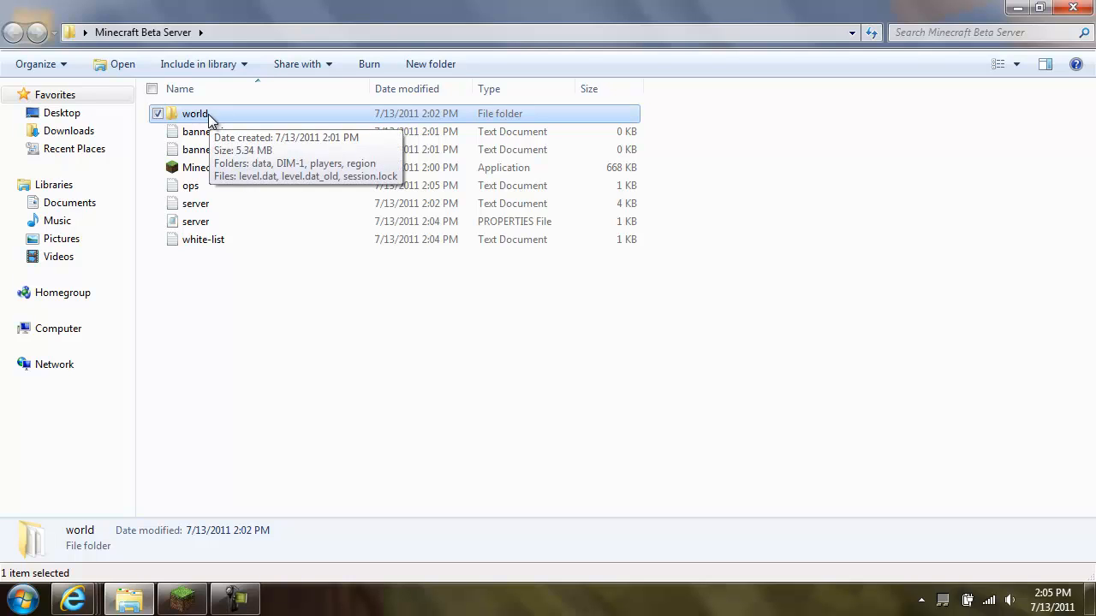
click(632, 318)
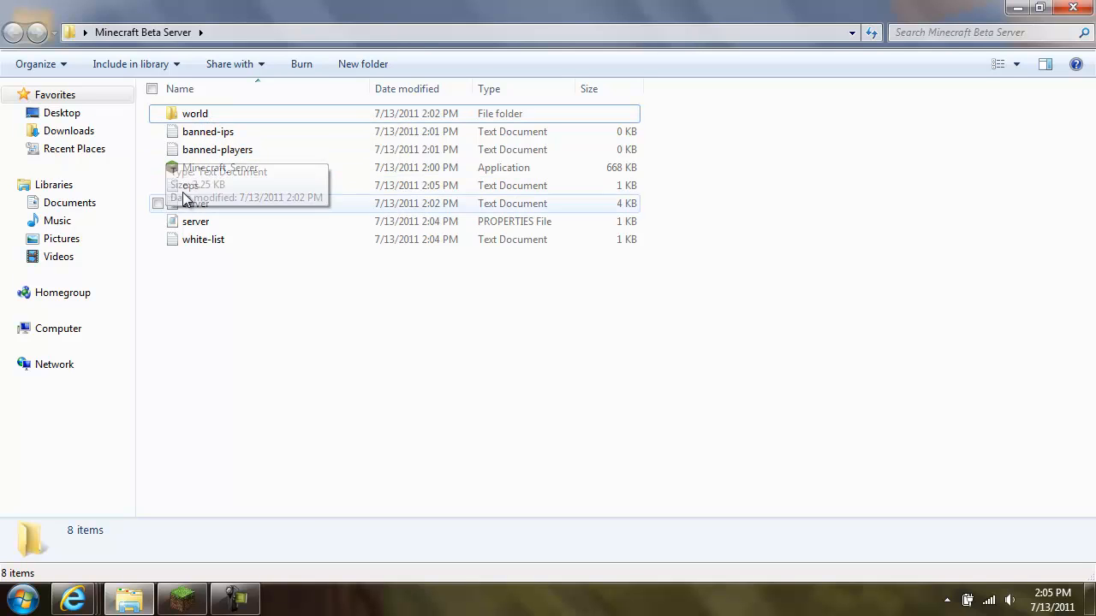
double_click(196, 223)
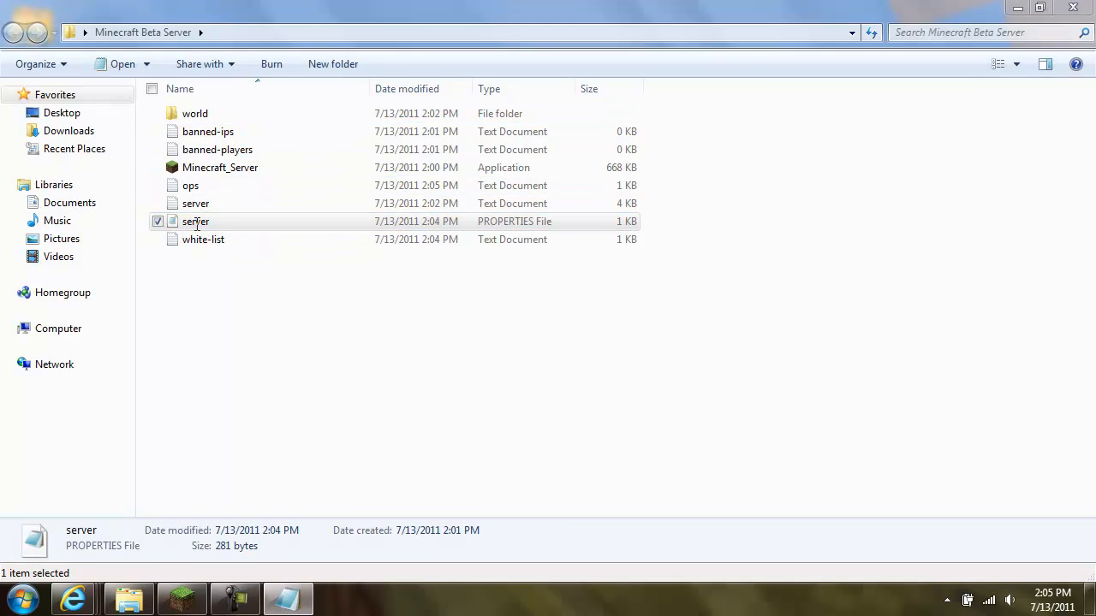
drag(234, 147, 186, 149)
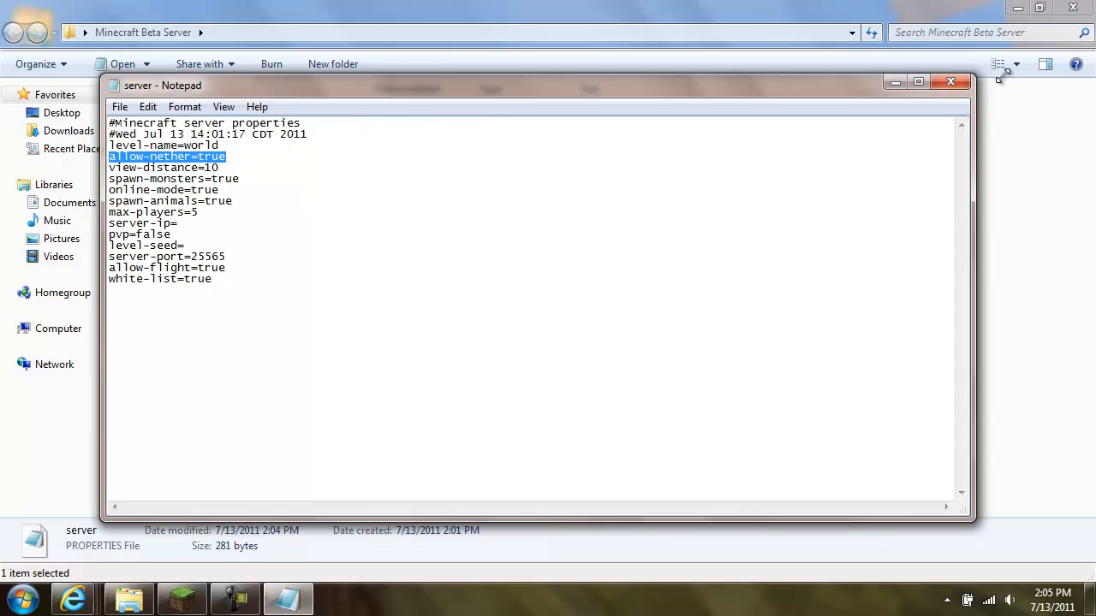
click(962, 81)
click(250, 311)
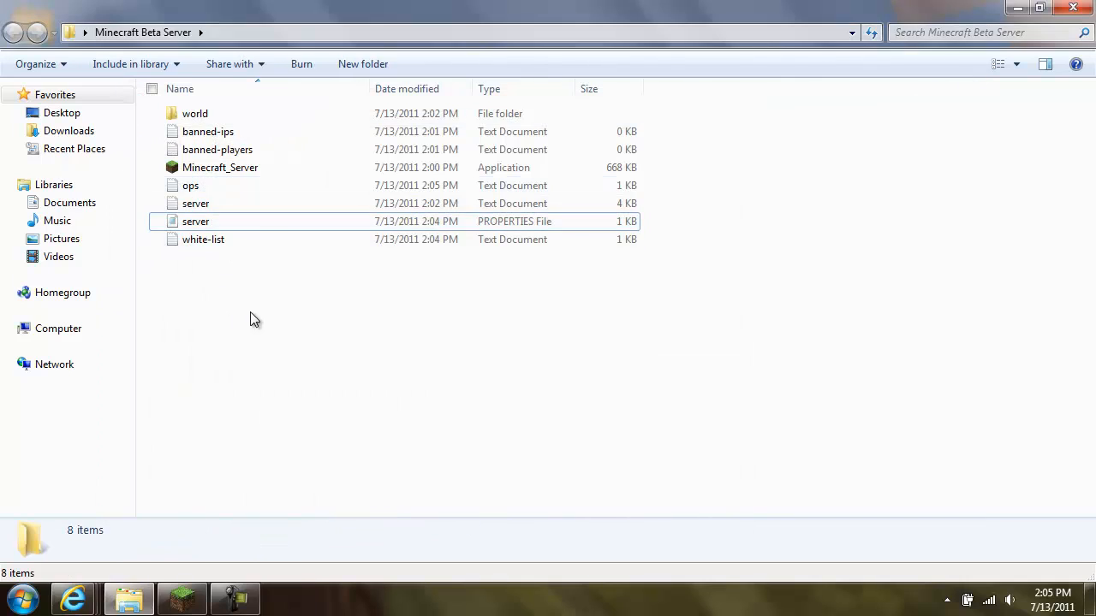
double_click(227, 170)
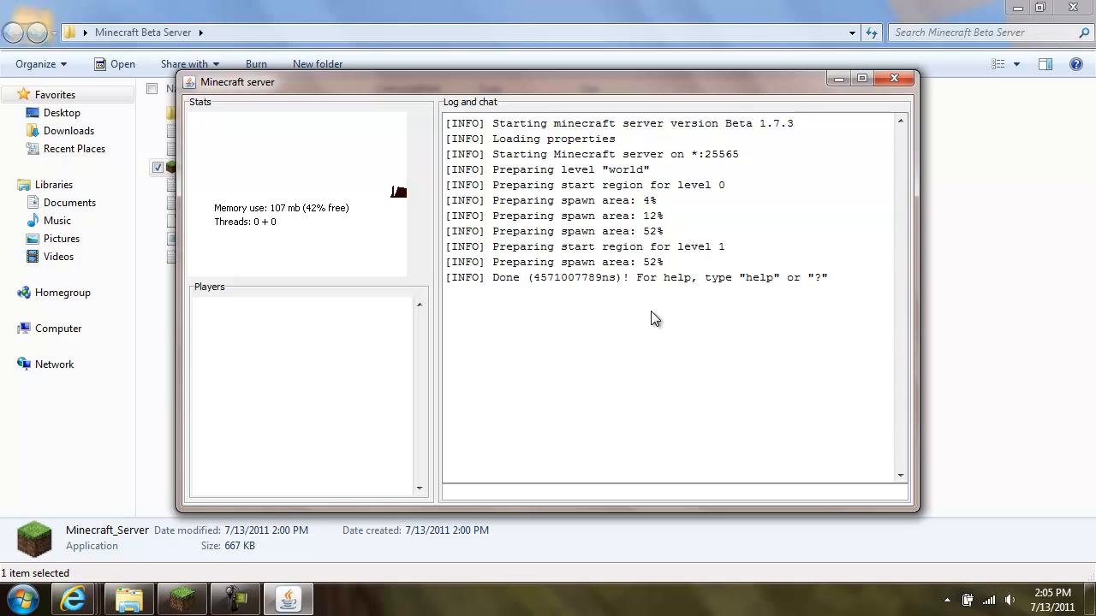
- Switch from the running server to the Minecraft Beta 1.7.3 client's title menu
key(alt+Tab)
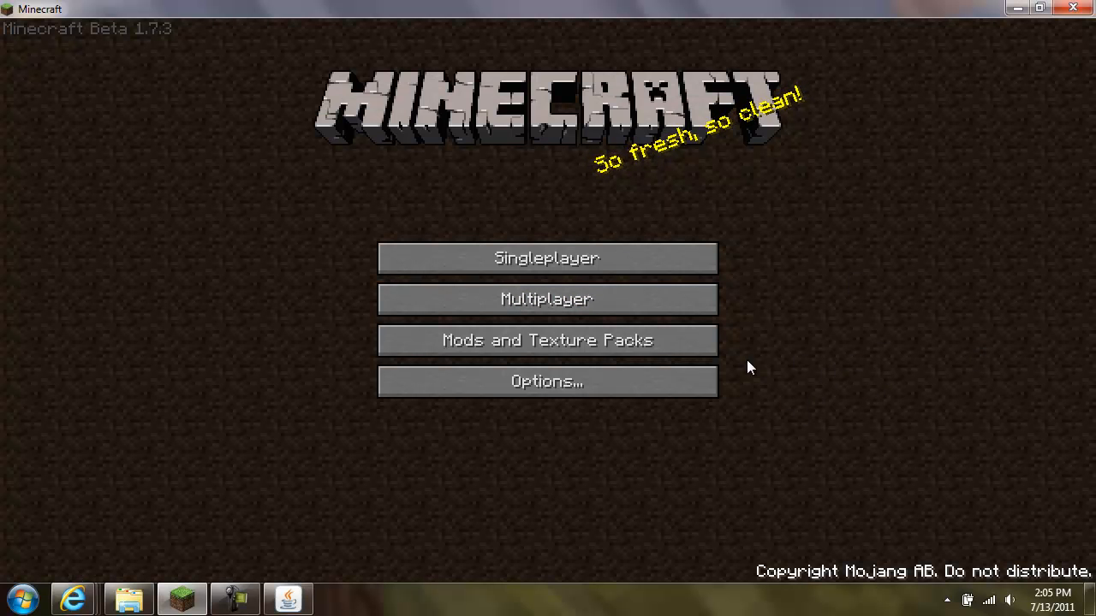
- Connect to the server at 'localhost' from the Multiplayer screen
click(591, 306)
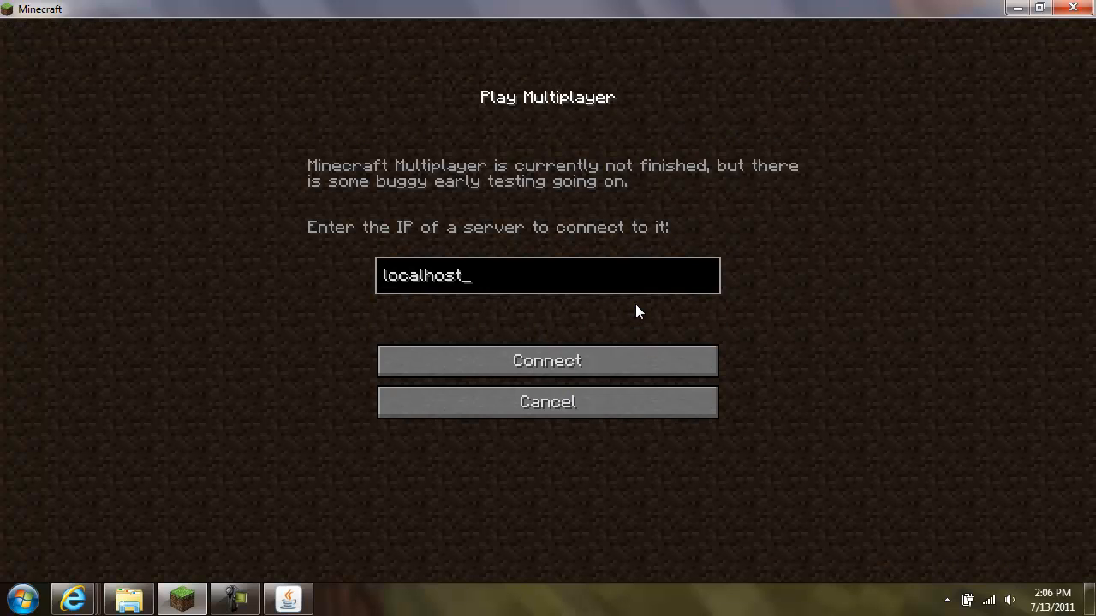
key(BackSpace)
key(BackSpace)
key(BackSpace)
key(BackSpace)
key(BackSpace)
key(BackSpace)
key(BackSpace)
key(BackSpace)
key(BackSpace)
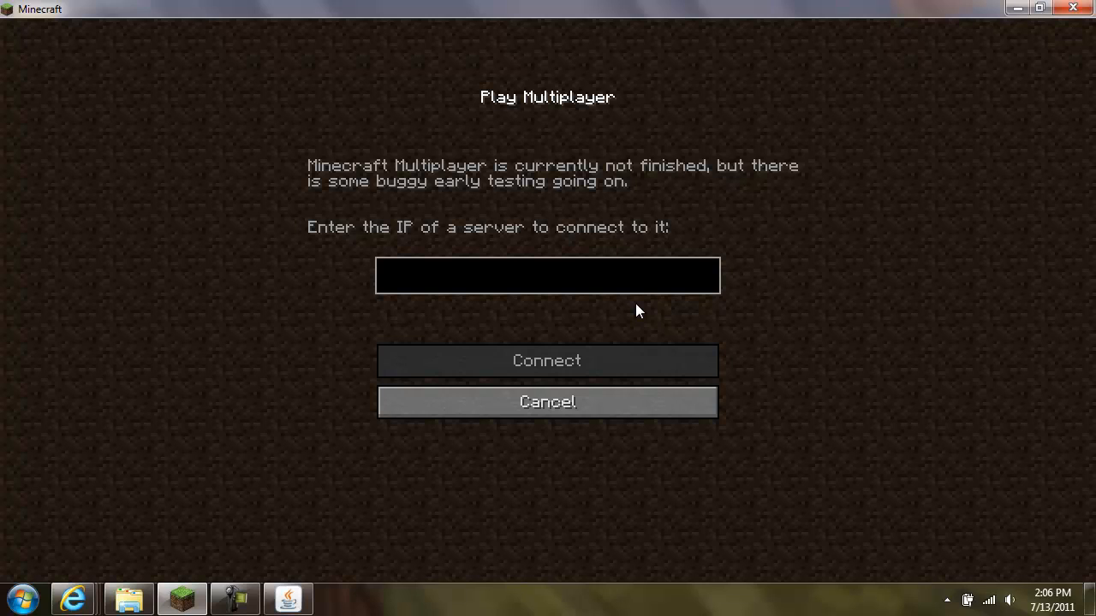
text(localhost)
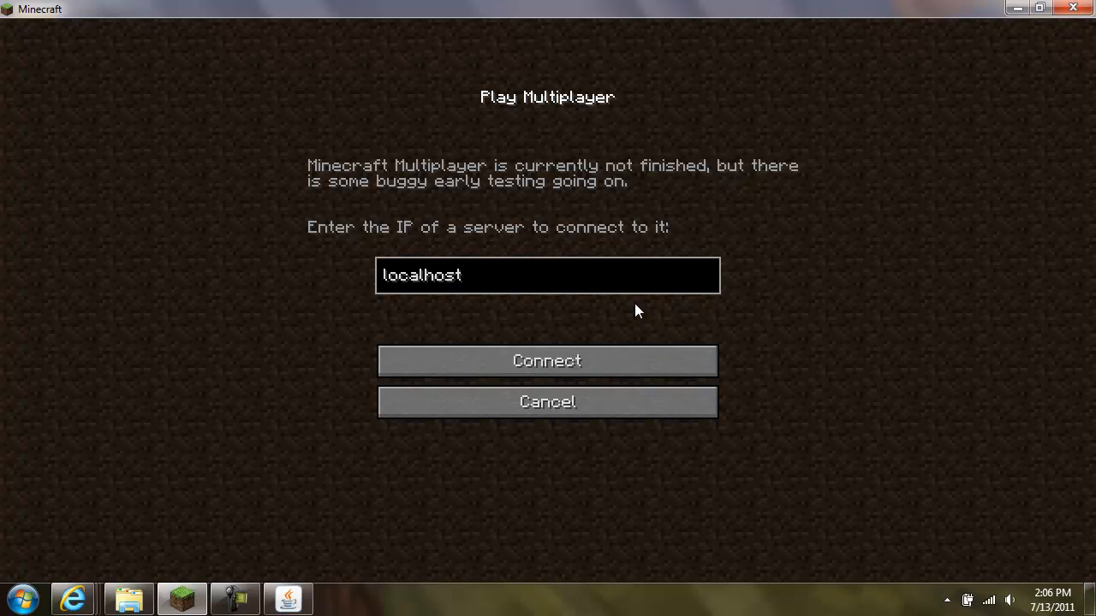
click(550, 360)
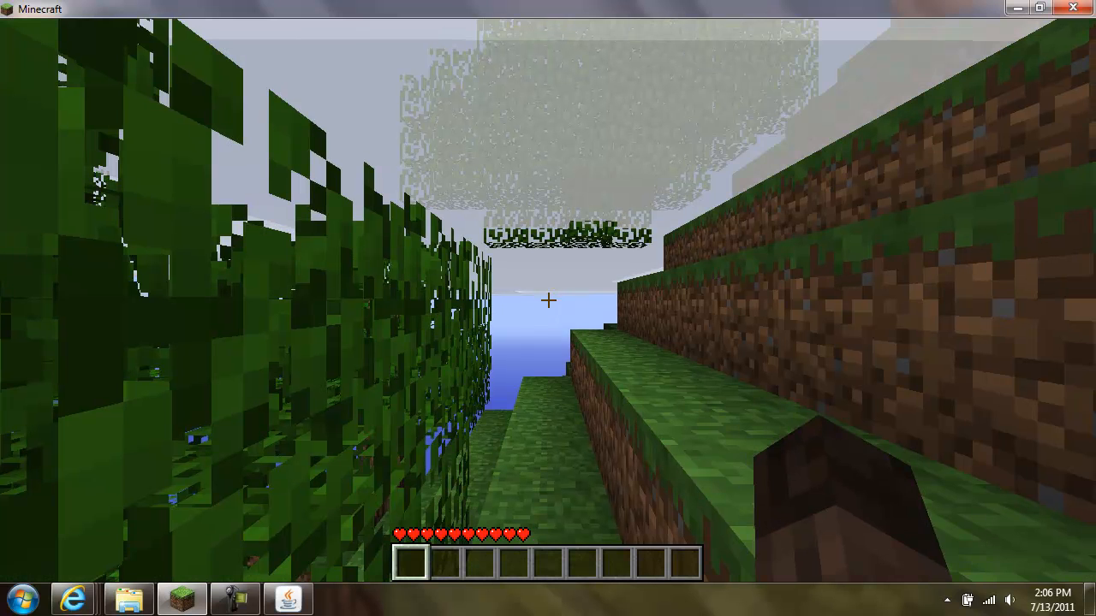
- Switch Minecraft's graphics quality to Fast in Video Settings and resume the game
mouse_move(548, 300)
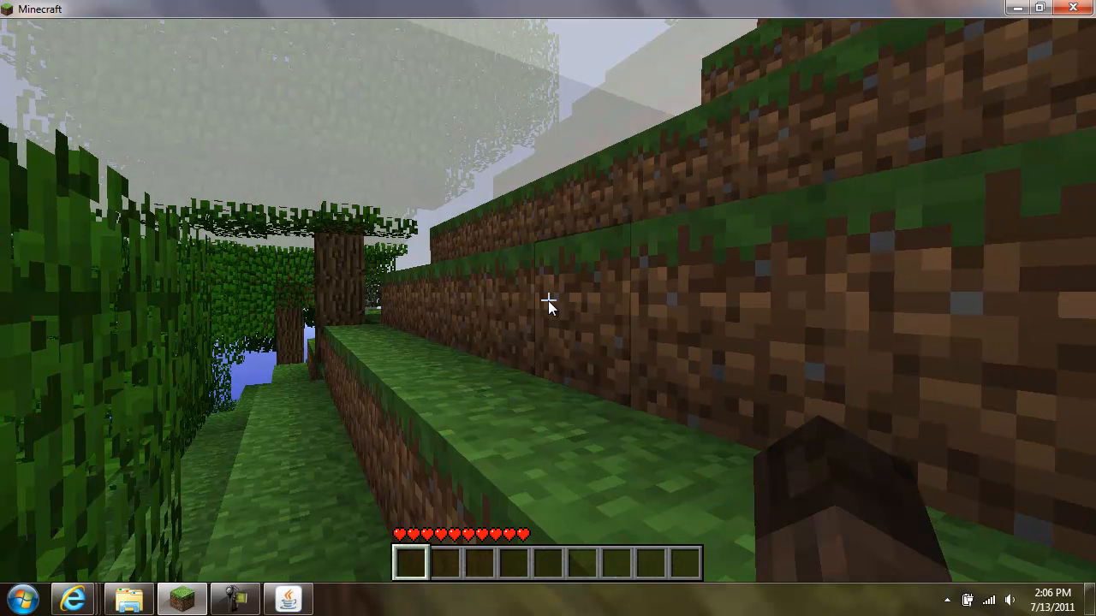
key(Escape)
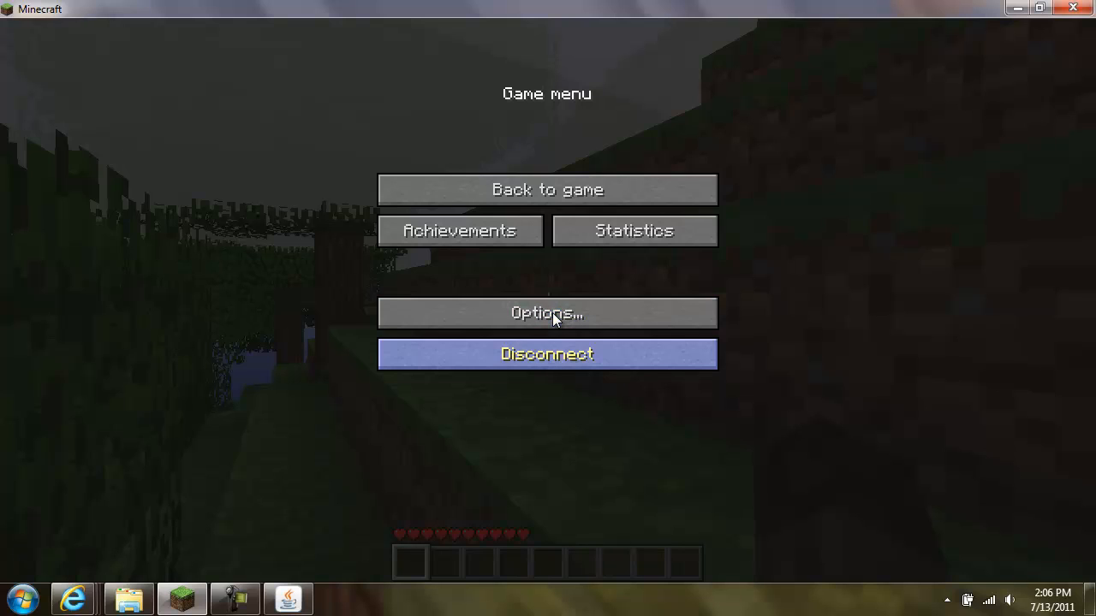
click(551, 312)
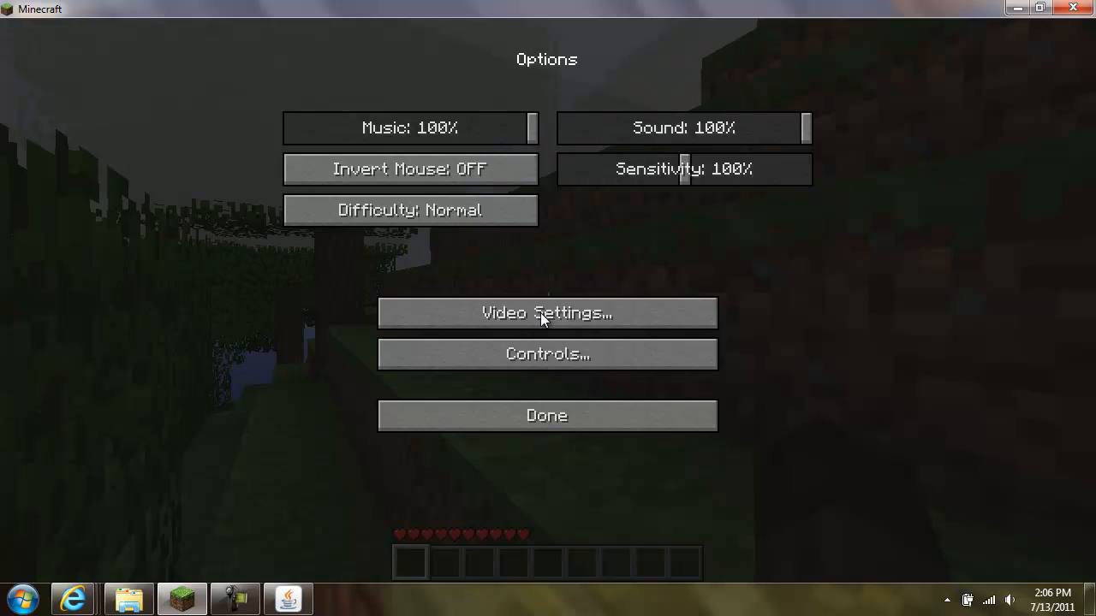
click(547, 313)
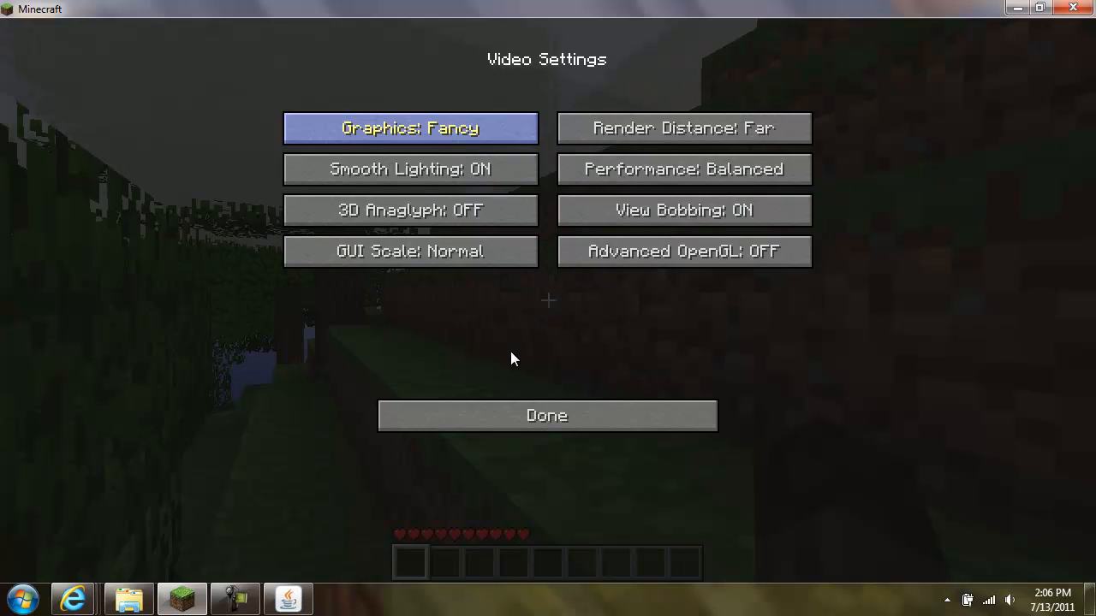
click(593, 424)
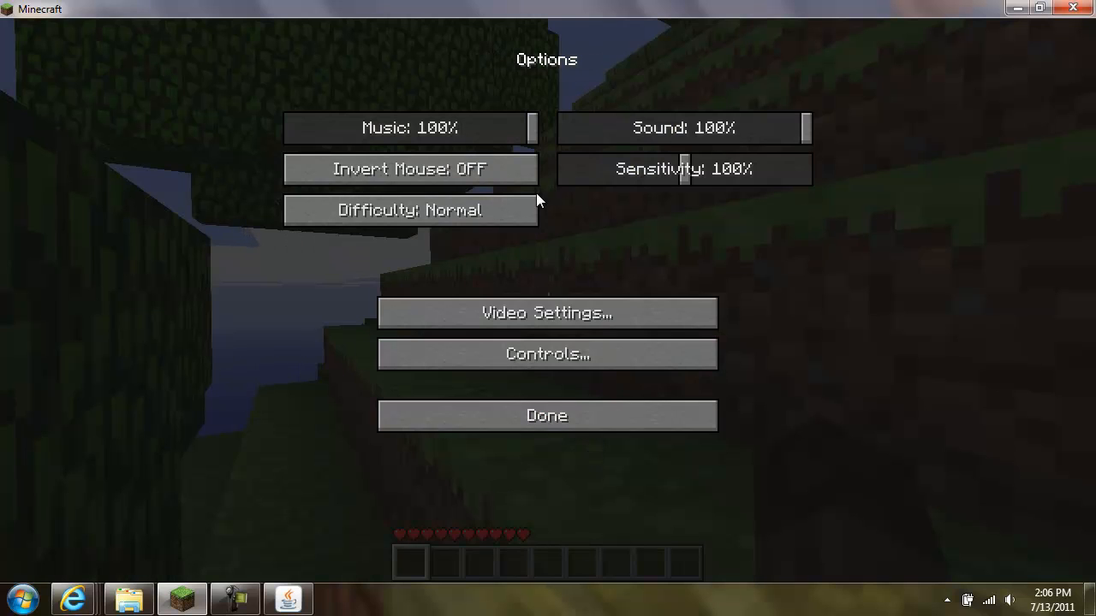
click(587, 424)
click(539, 190)
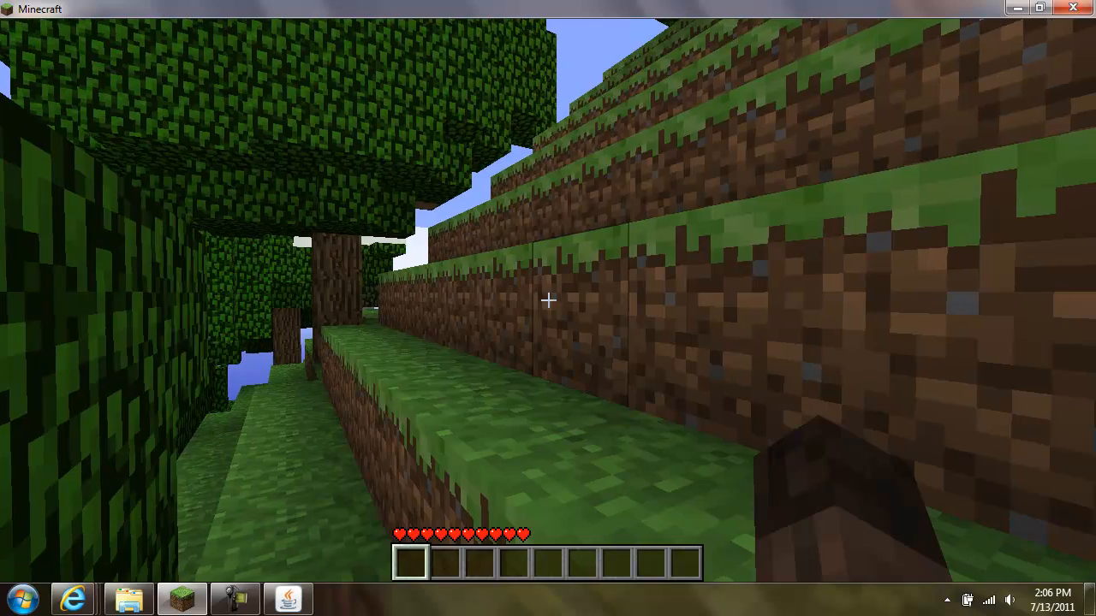
- Walk across the terraced hillside and up above the tree canopy
key(w)
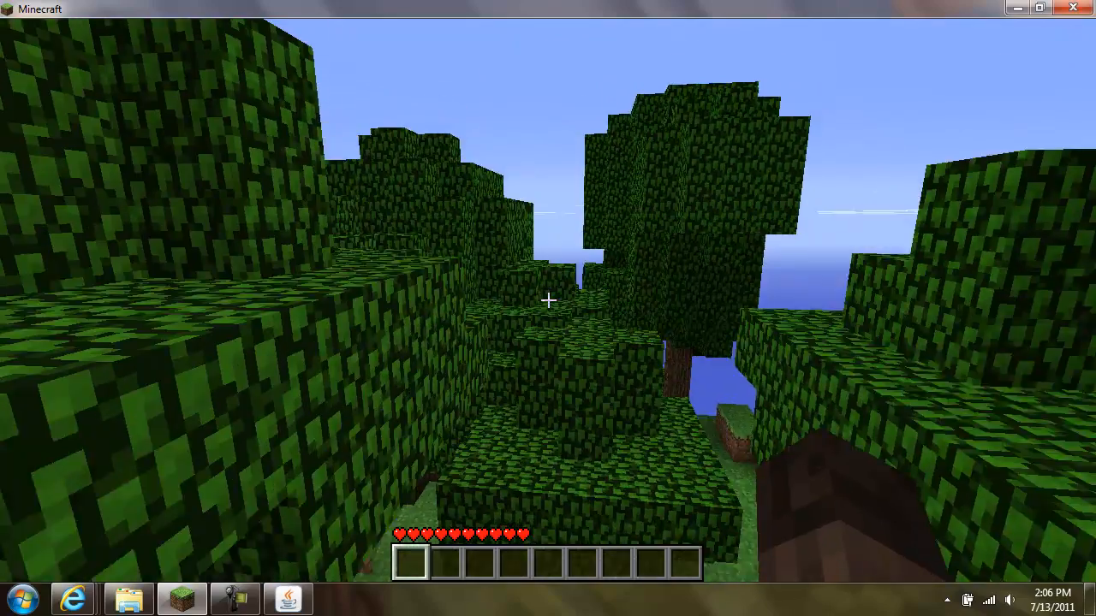
key(w)
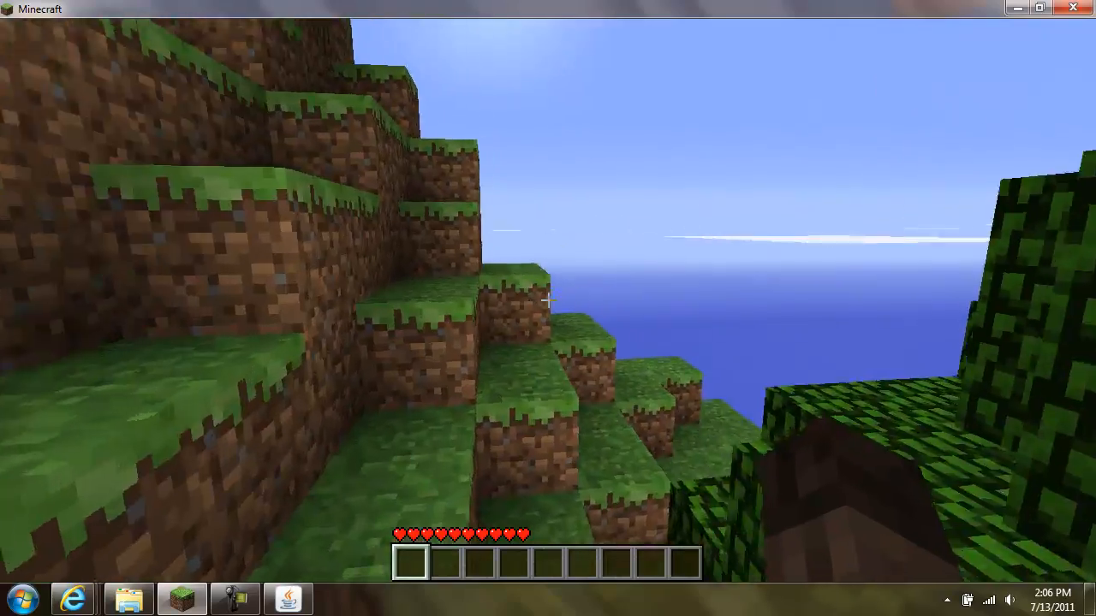
key(w)
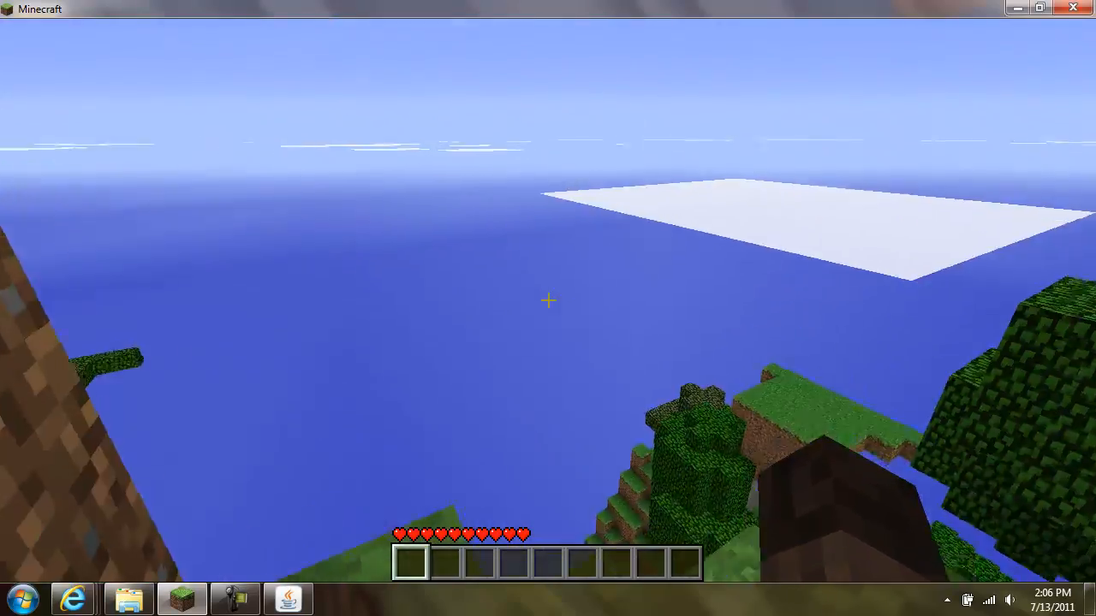
key(w)
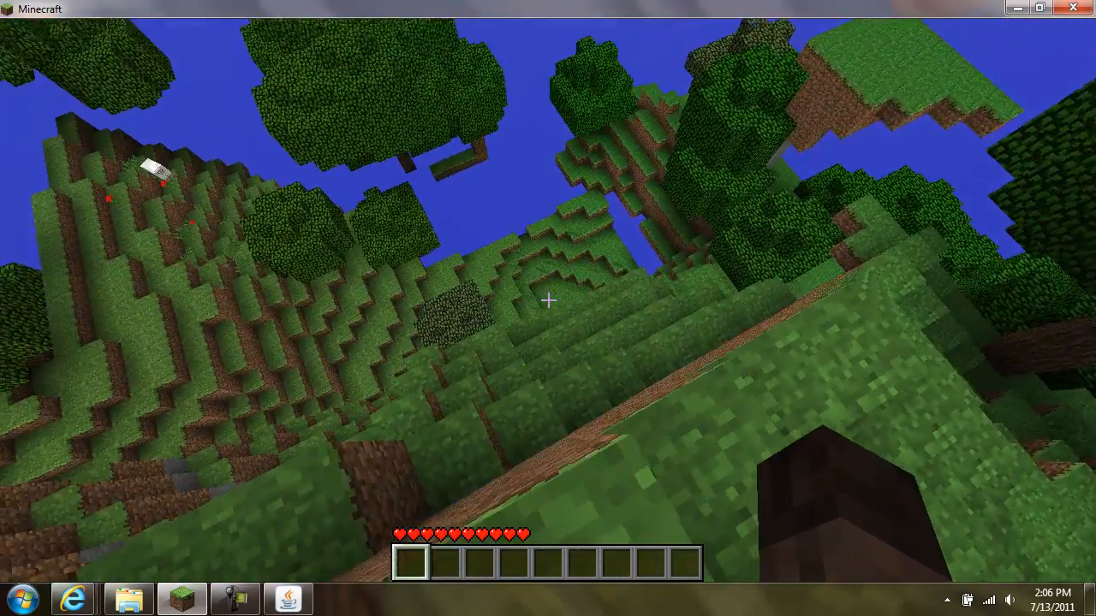
key(w)
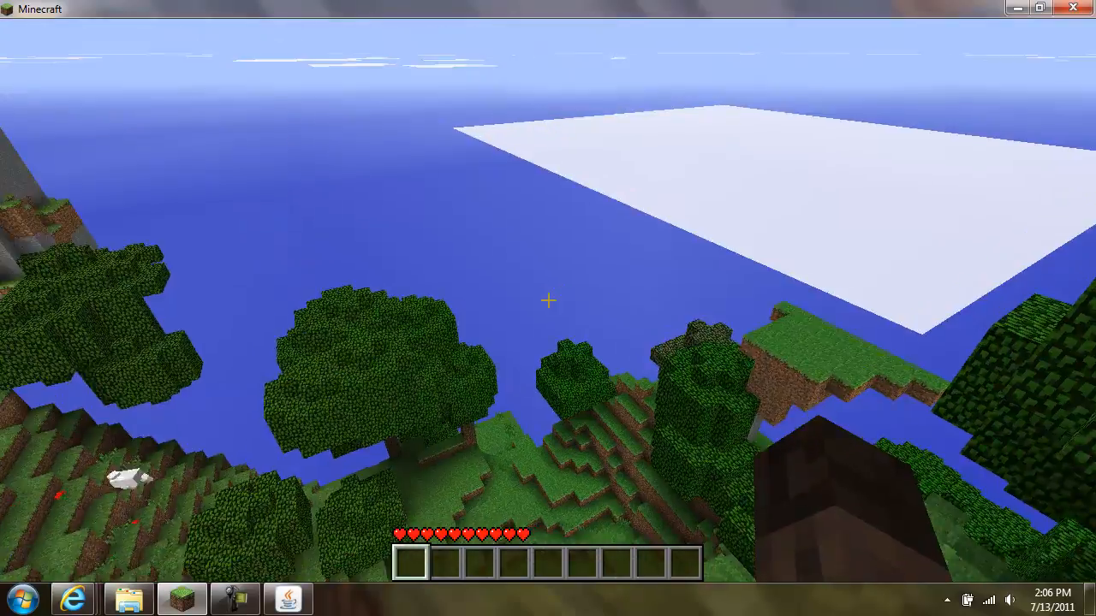
key(w)
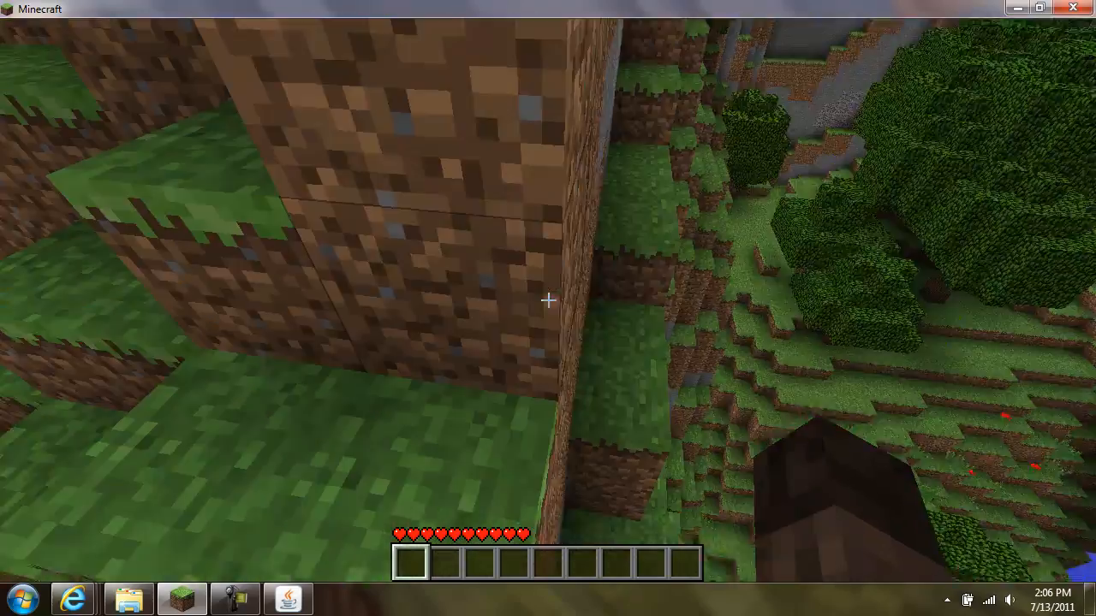
key(w)
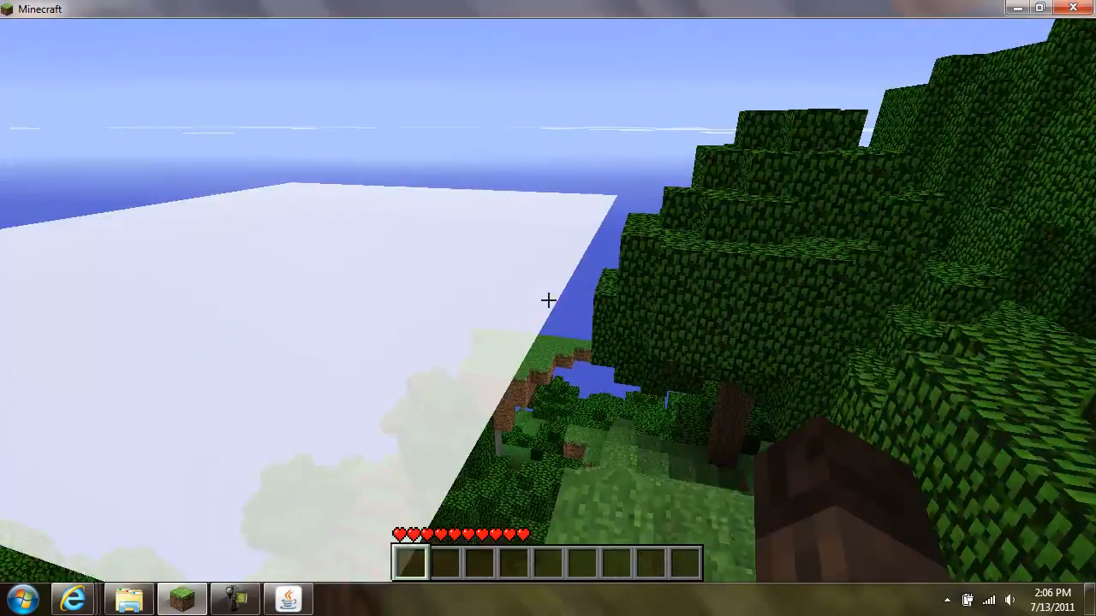
key(w)
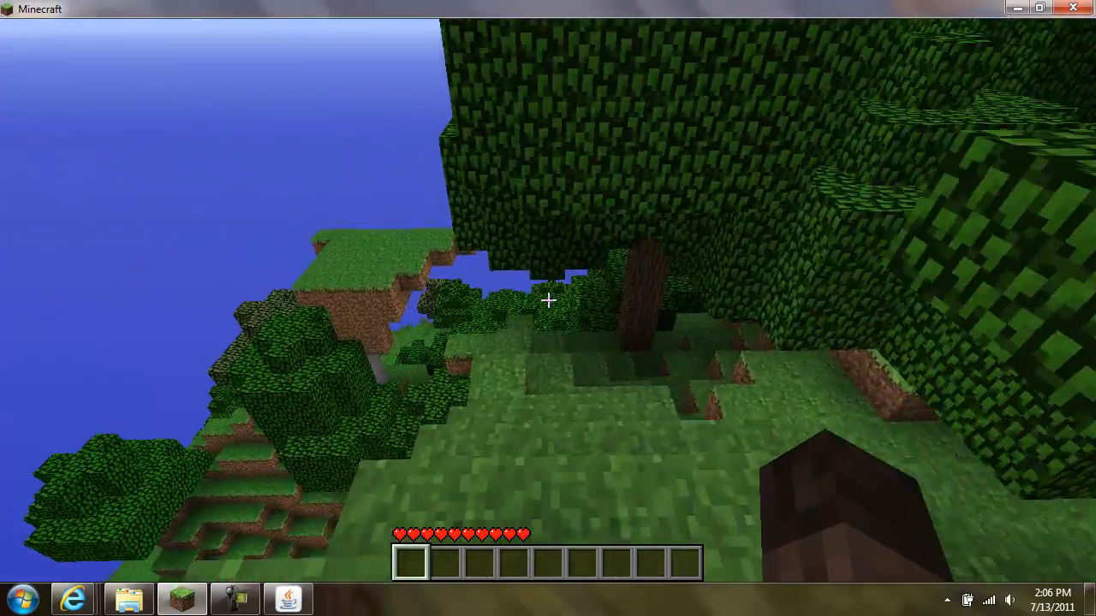
key(w)
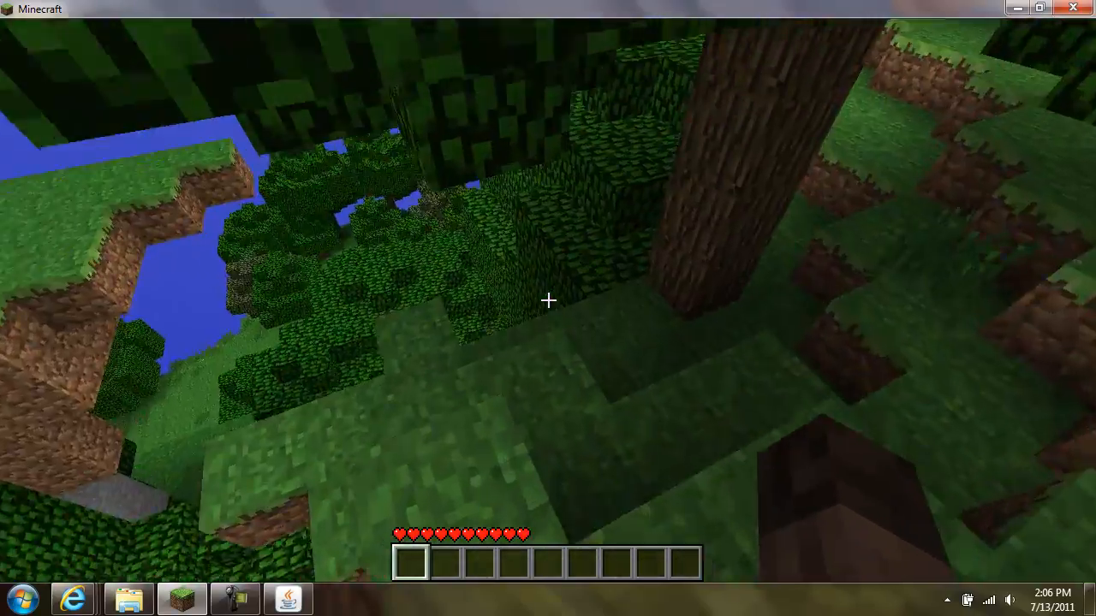
key(w)
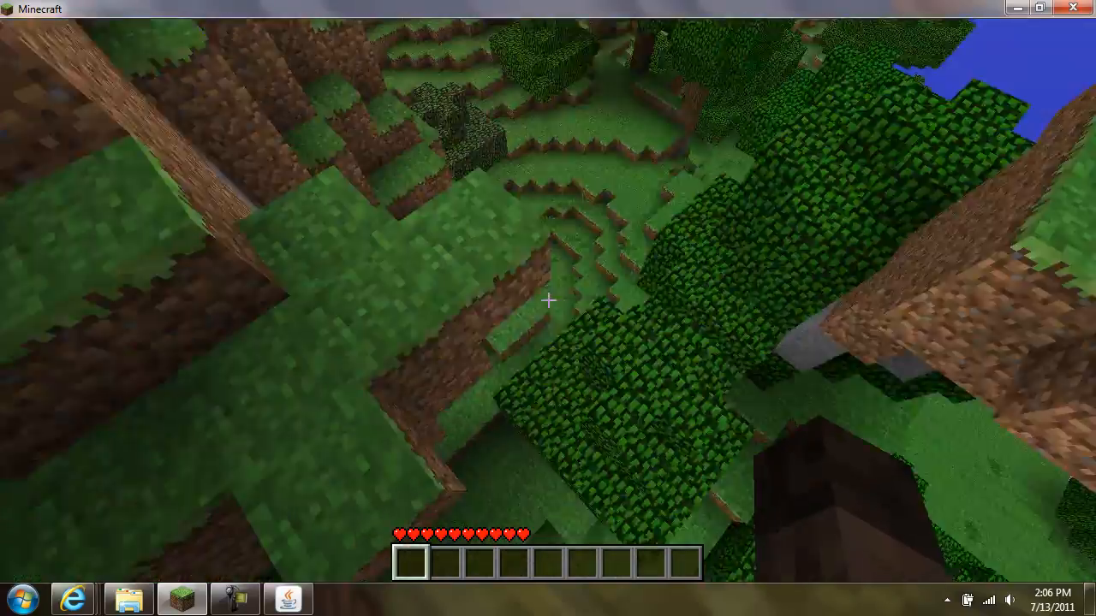
key(w)
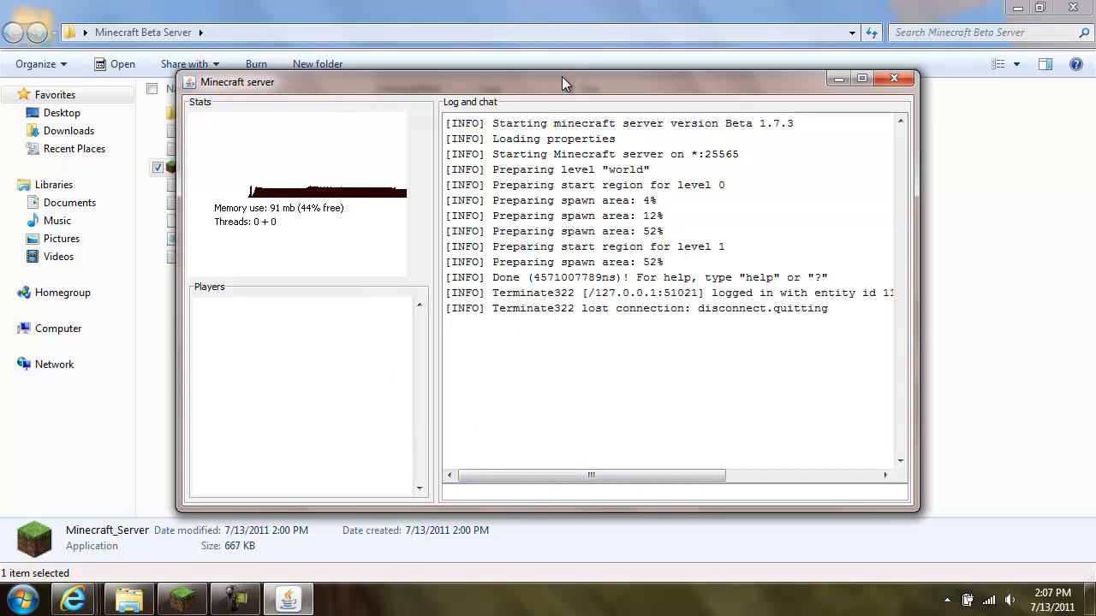
- Shut down the Minecraft server by entering the stop command in its console
drag(562, 81, 562, 53)
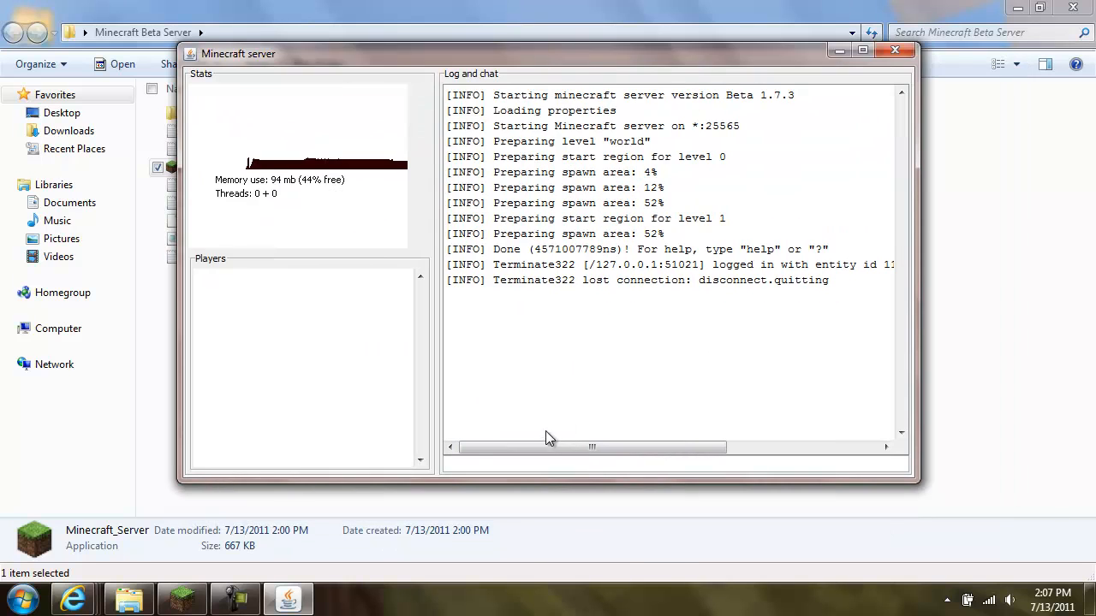
click(530, 463)
text(stop)
key(Return)
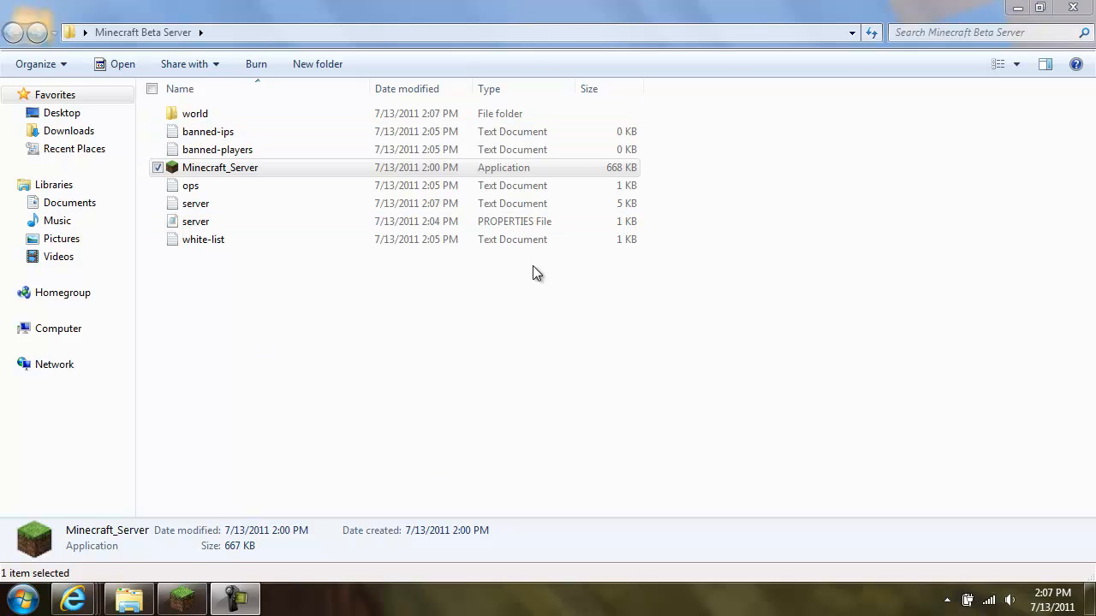
- Bring up the IP Chicken page, highlight the external IP address, then go to the Verizon tab
mouse_move(72, 599)
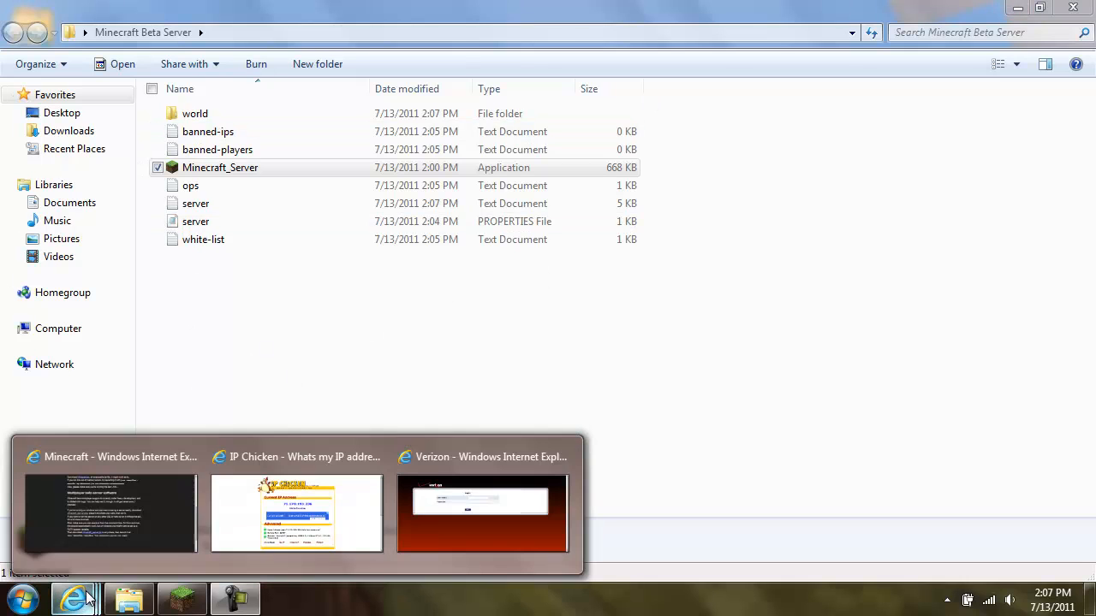
click(258, 522)
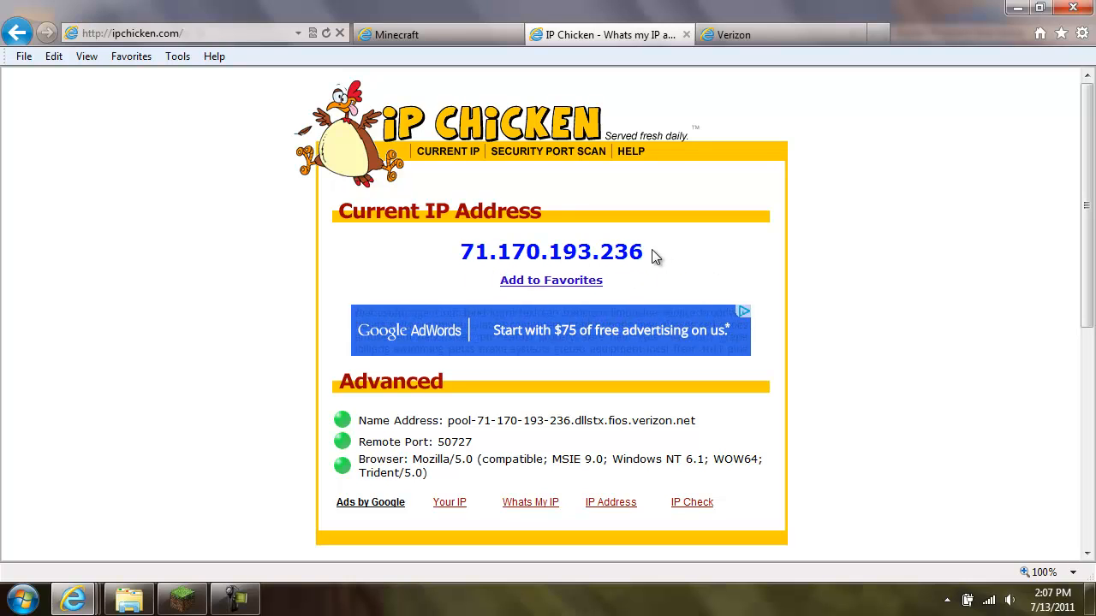
drag(653, 254, 463, 248)
click(692, 250)
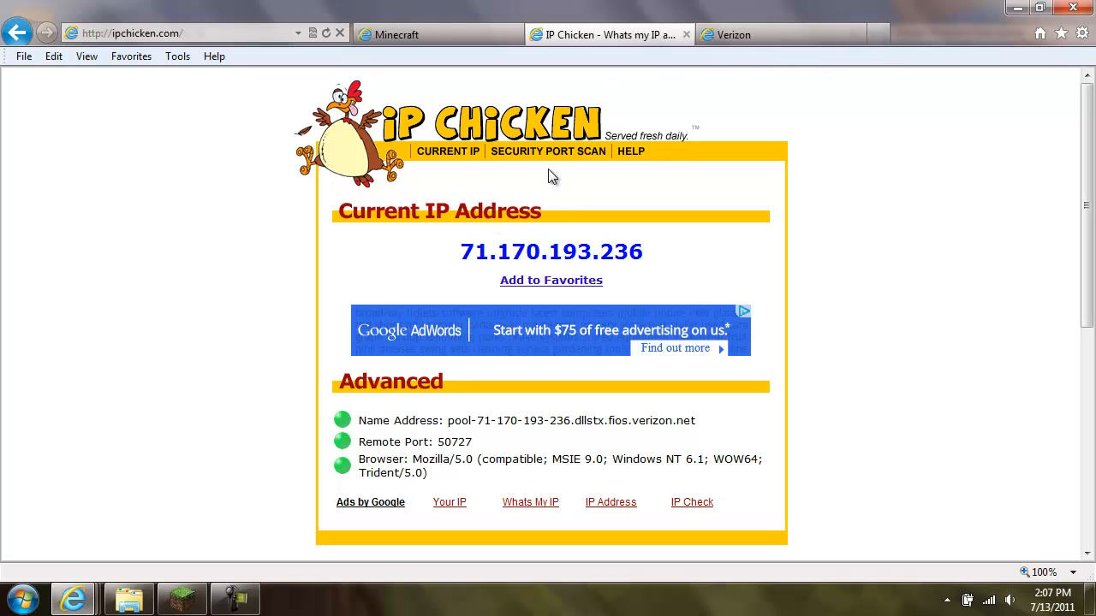
click(770, 38)
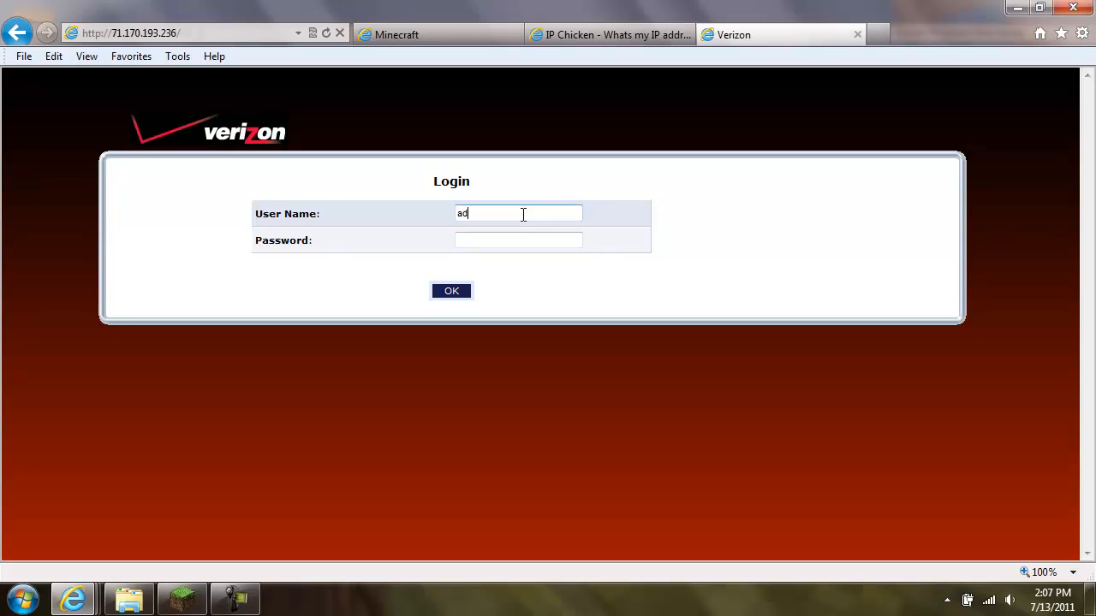
- Complete the router user name and enter the router password on the Verizon login page
text(min)
click(516, 239)
text(•••••••••••••••••)
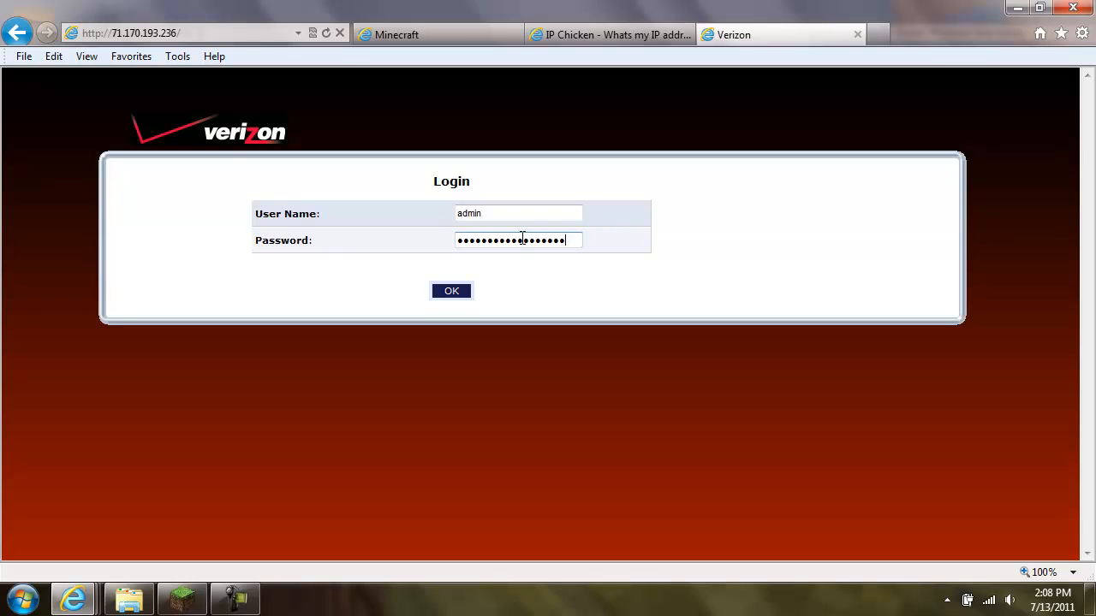
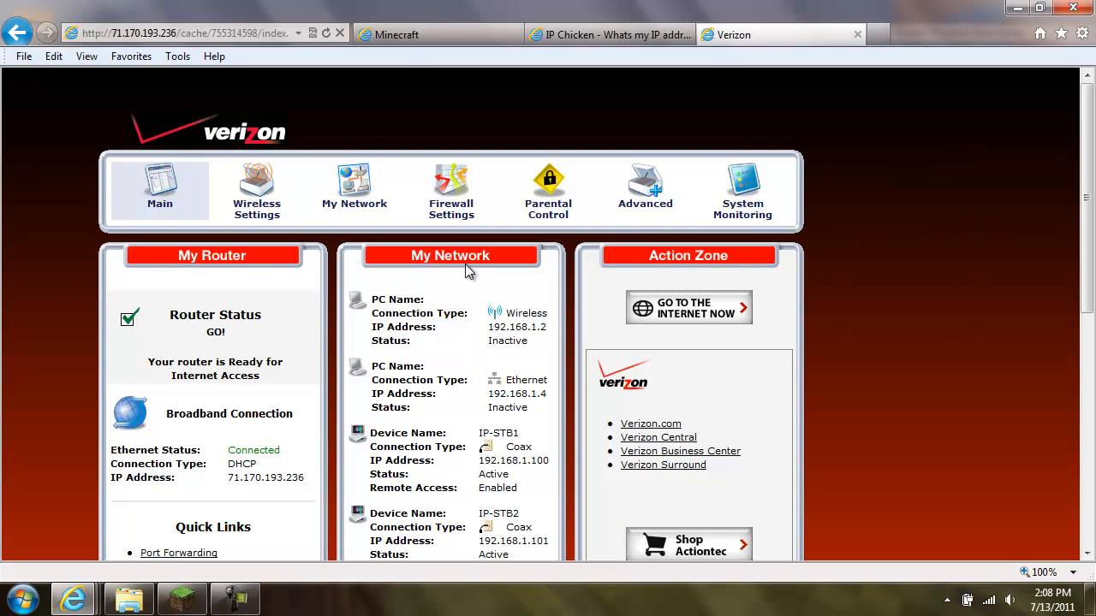
- Follow the Port Forwarding link under Quick Links on the router's main status page
scroll(238, 306, down, 4)
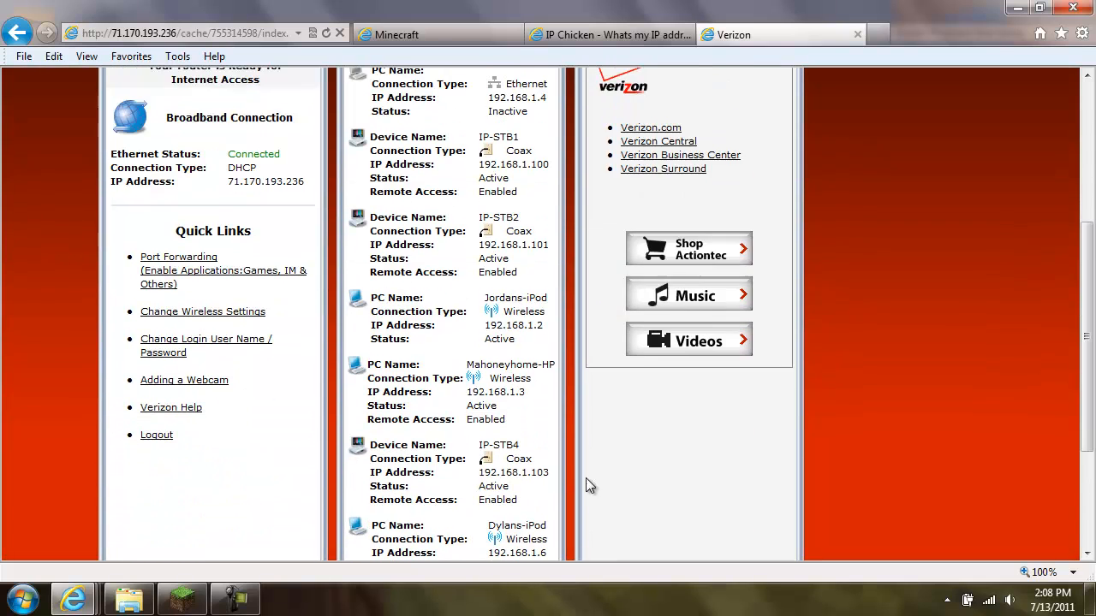
scroll(585, 477, up, 5)
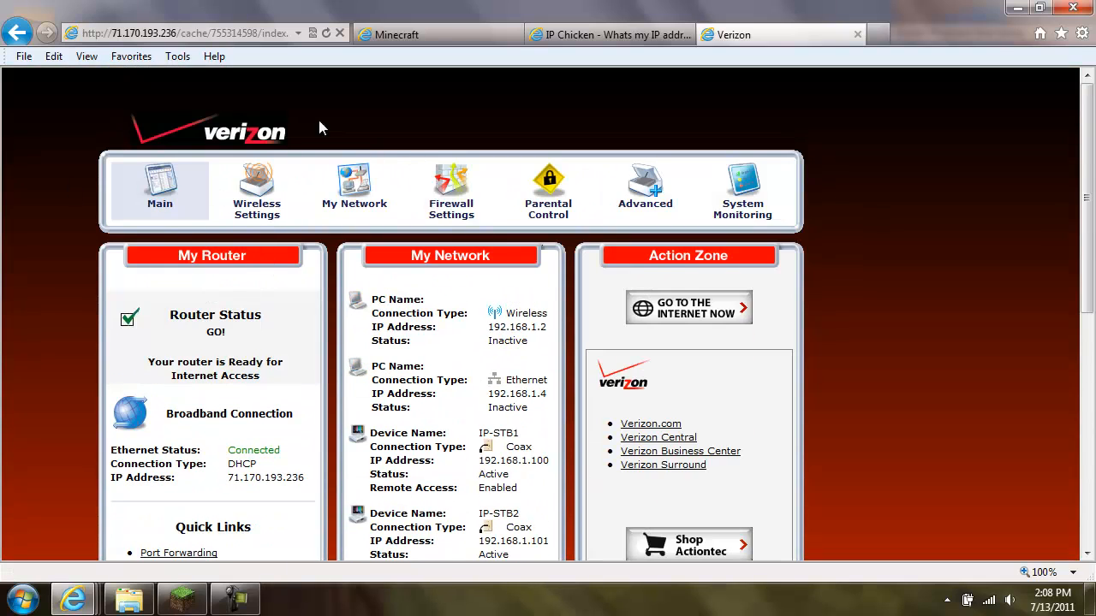
scroll(276, 372, down, 3)
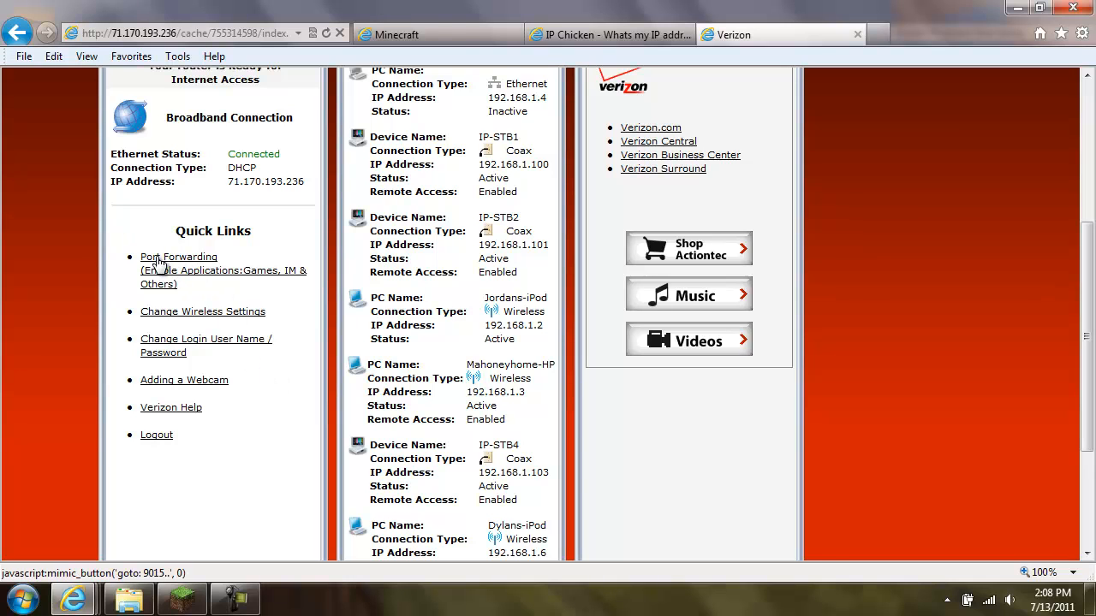
click(184, 266)
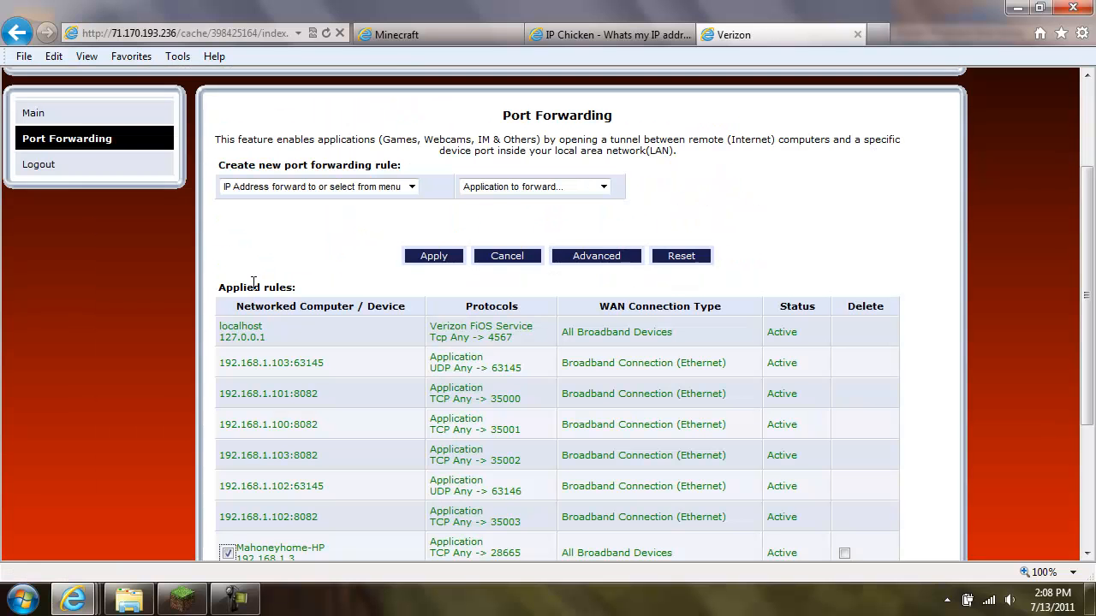
- Review the applied forwarding rules, then drop down the new rule's IP address device list
scroll(151, 344, down, 3)
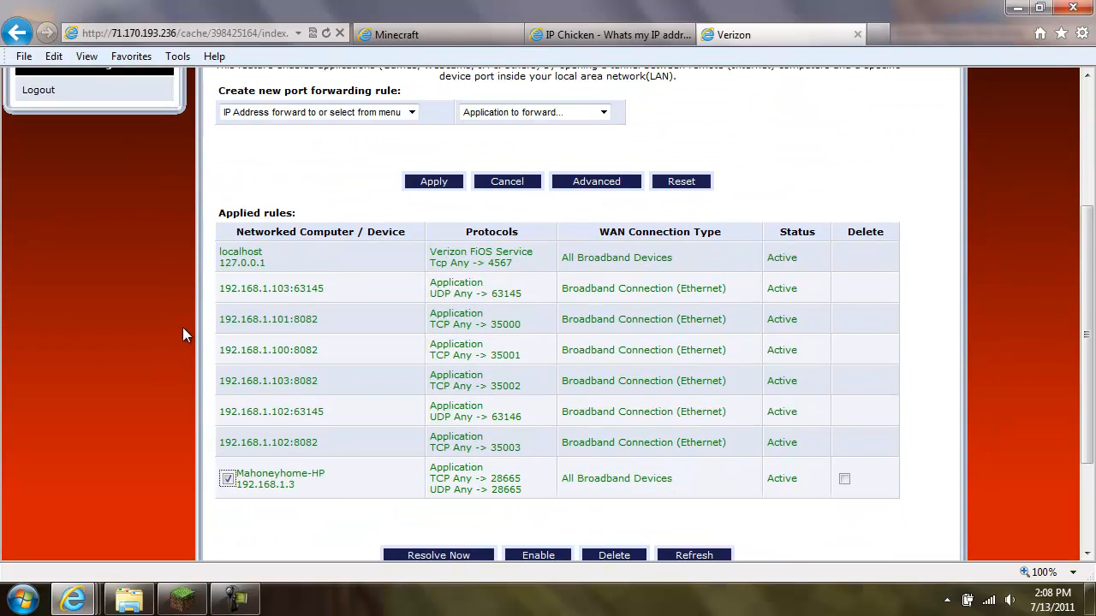
scroll(622, 422, down, 1)
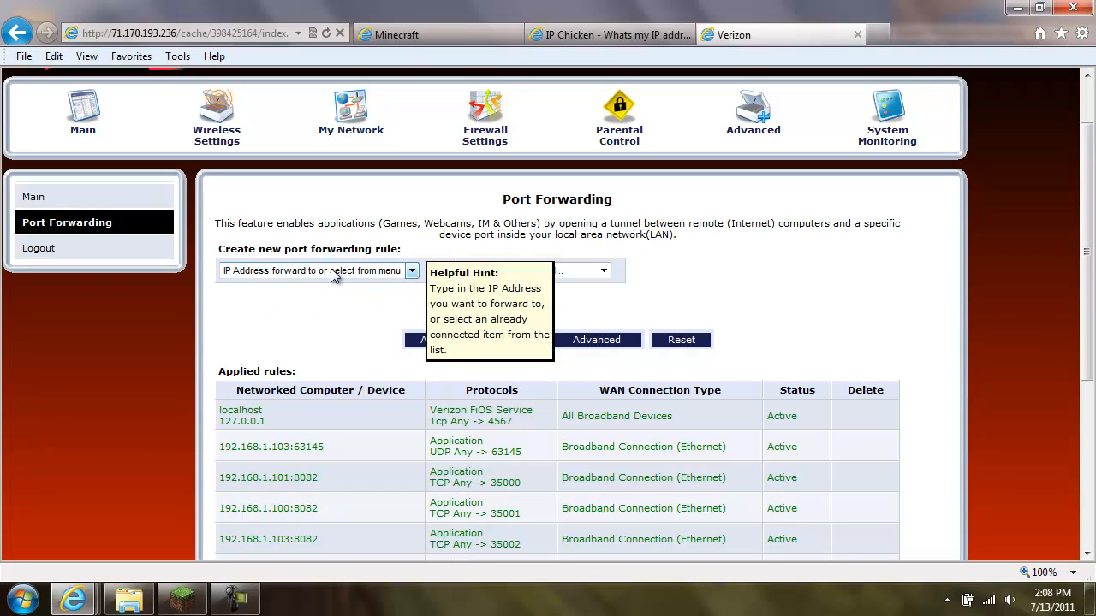
double_click(625, 209)
click(495, 214)
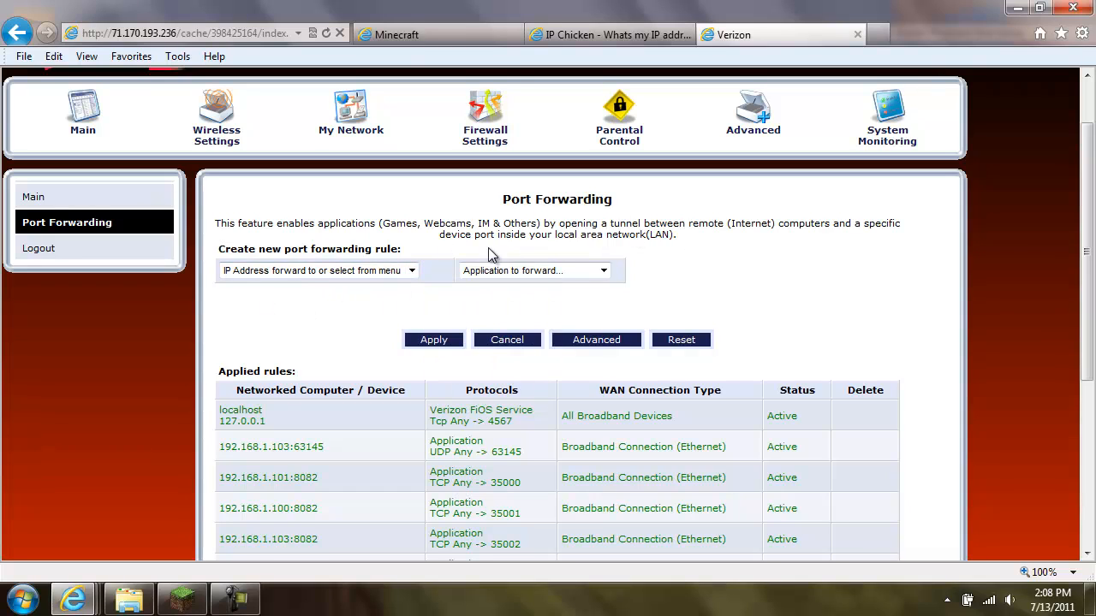
drag(415, 257, 221, 257)
click(421, 299)
click(401, 274)
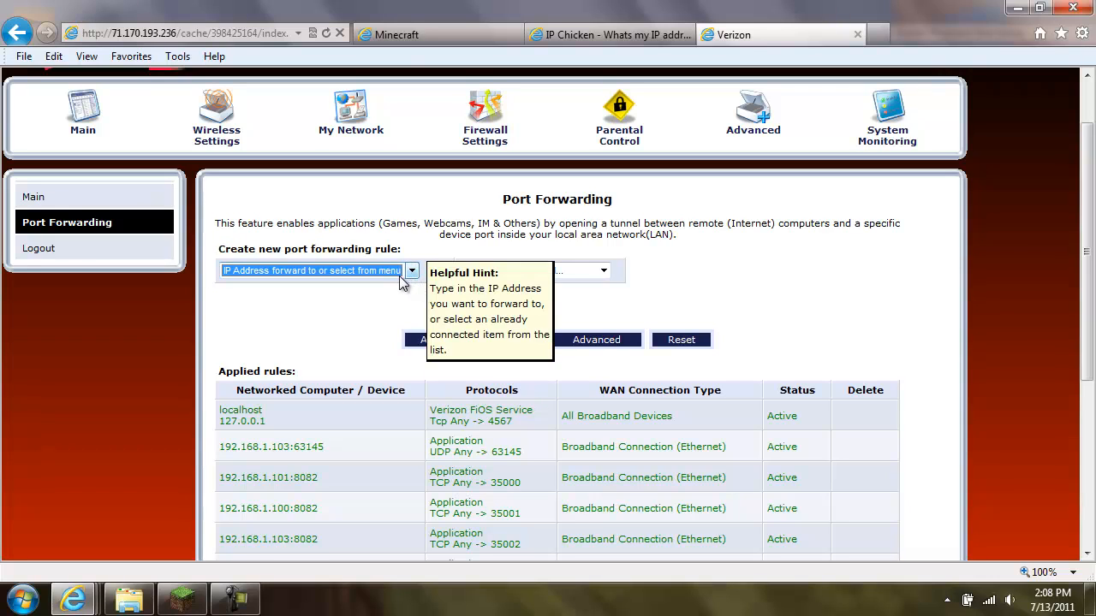
click(411, 270)
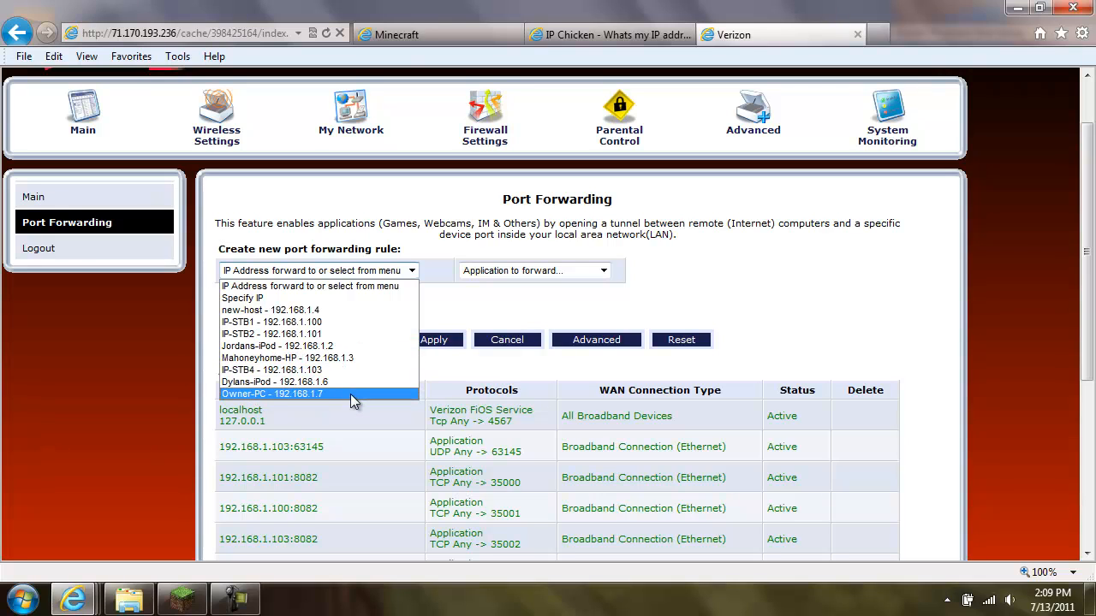
- Target Owner-PC at 192.168.1.7 using Custom Ports over both TCP and UDP
click(266, 396)
scroll(422, 313, down, 3)
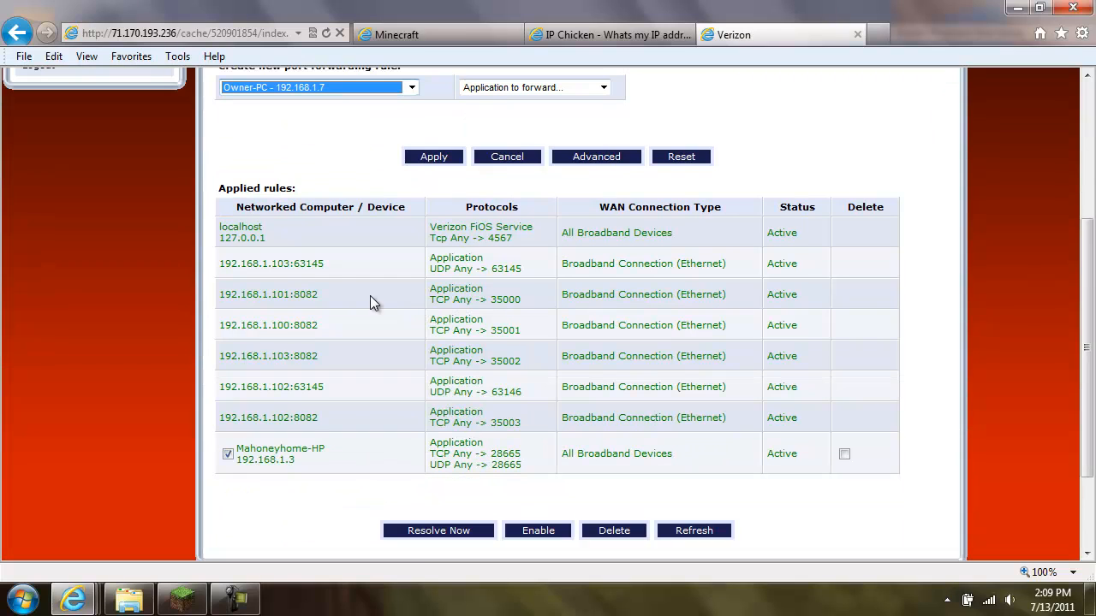
click(170, 248)
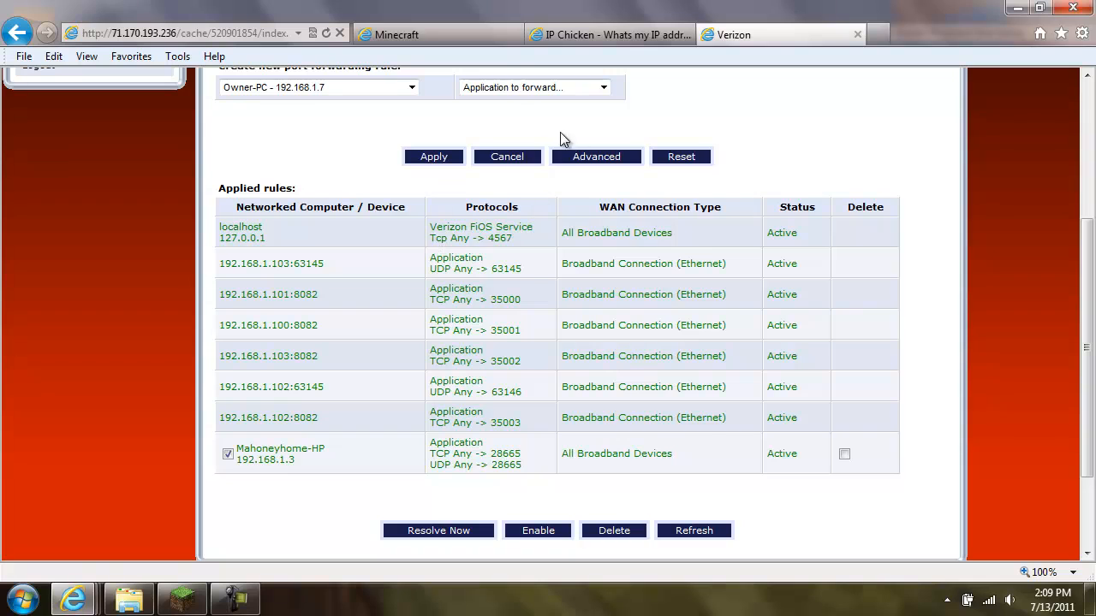
click(603, 86)
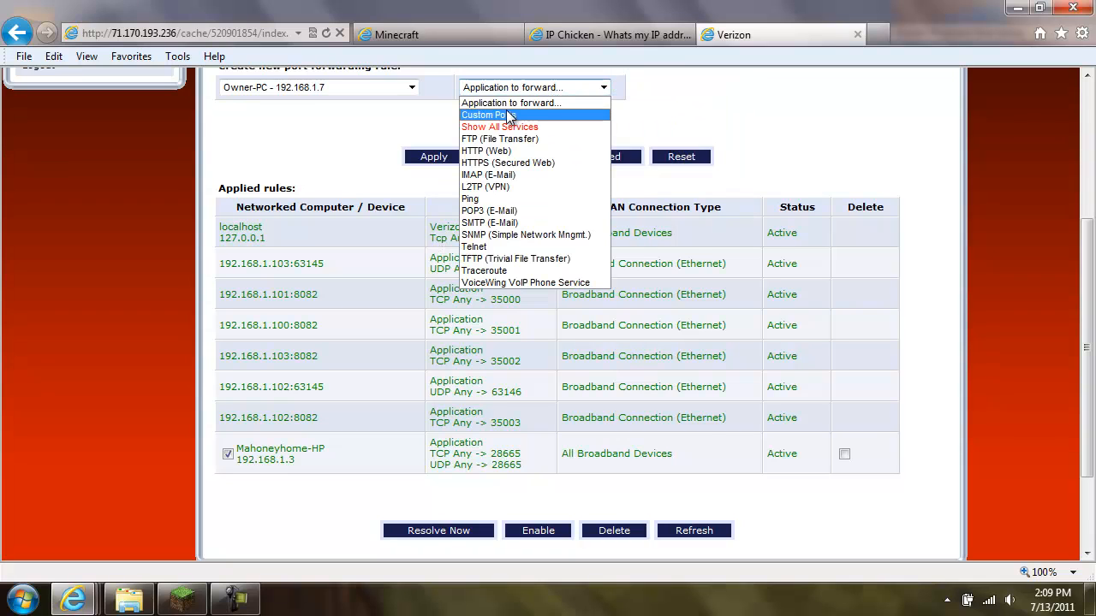
click(479, 118)
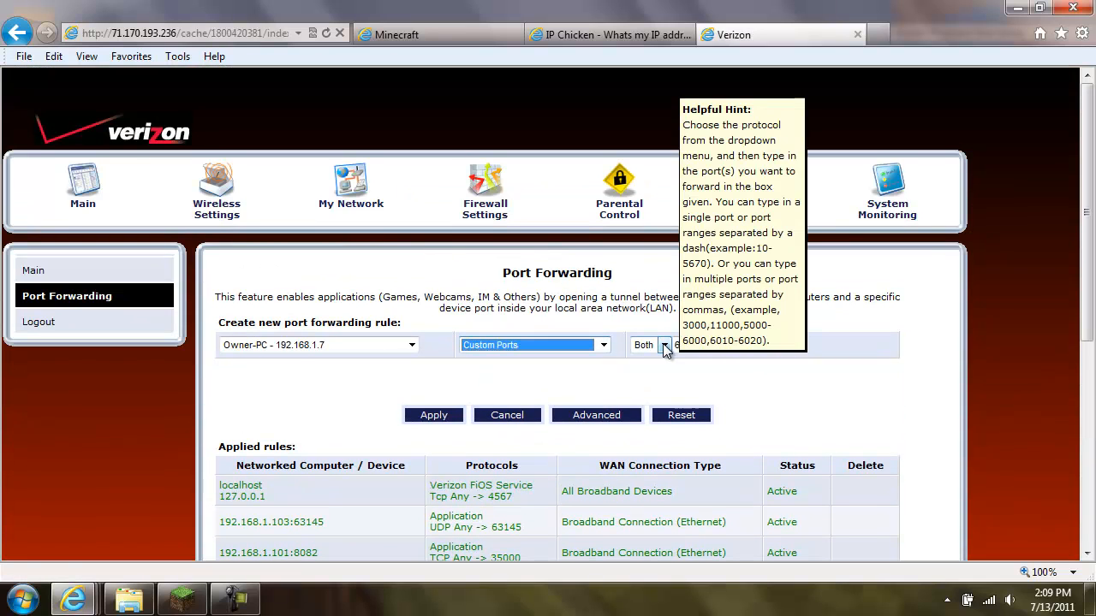
click(665, 346)
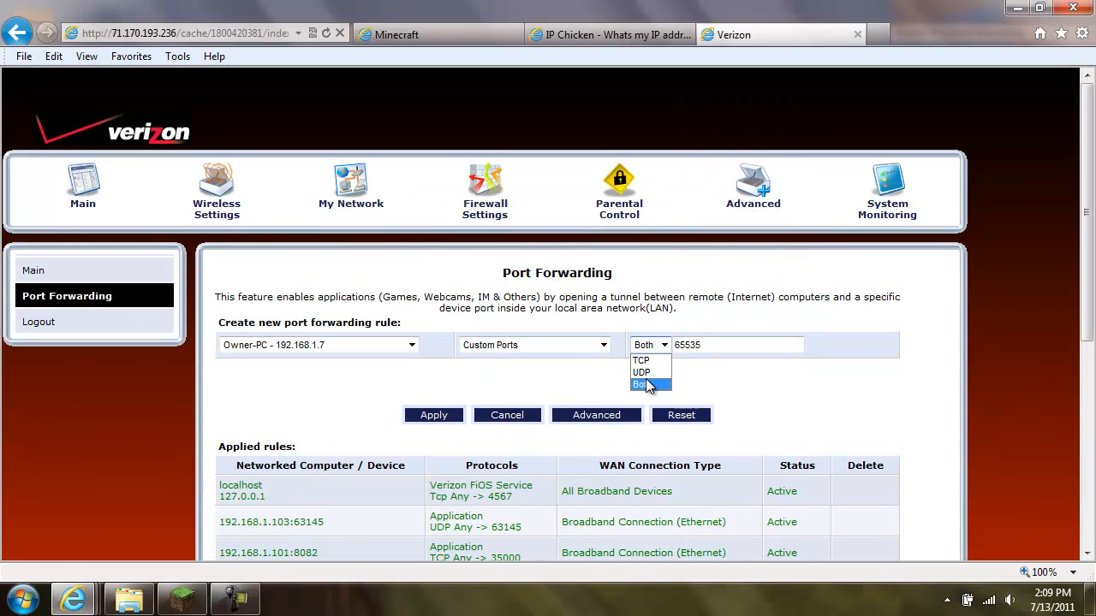
click(649, 386)
- Replace port 65535 with 25565 and apply the new forwarding rule
click(728, 345)
drag(729, 345, 672, 353)
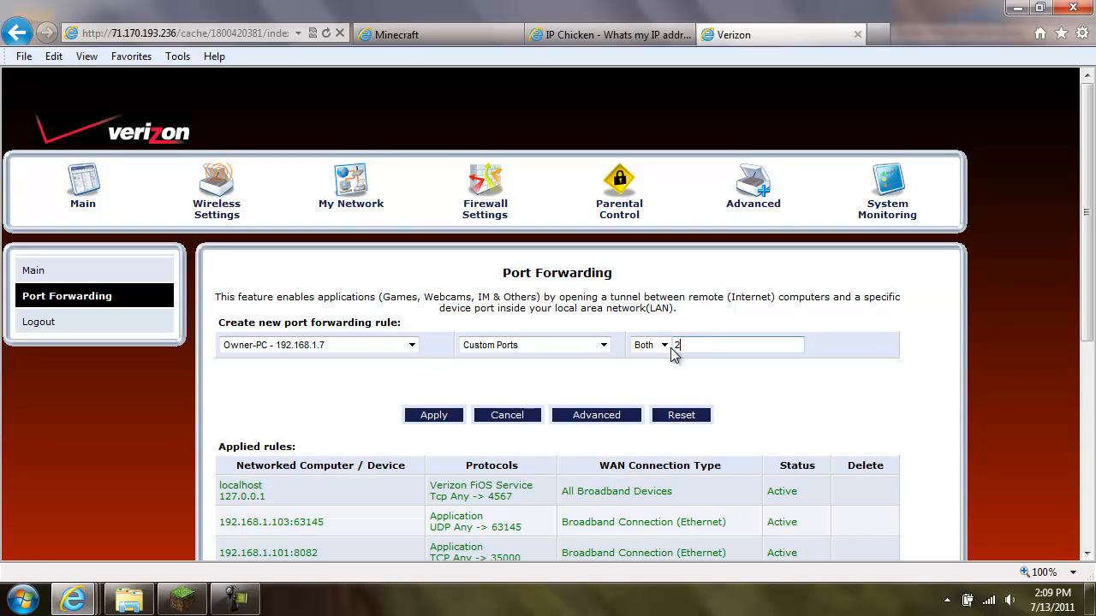
text(25565)
scroll(591, 359, down, 3)
scroll(467, 324, down, 3)
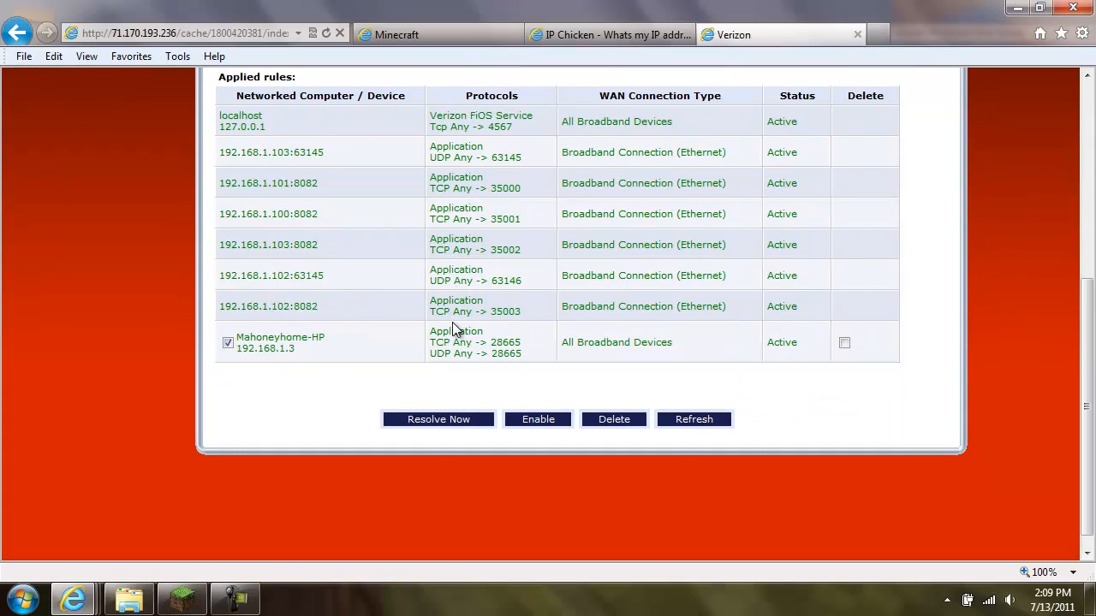
scroll(389, 387, up, 5)
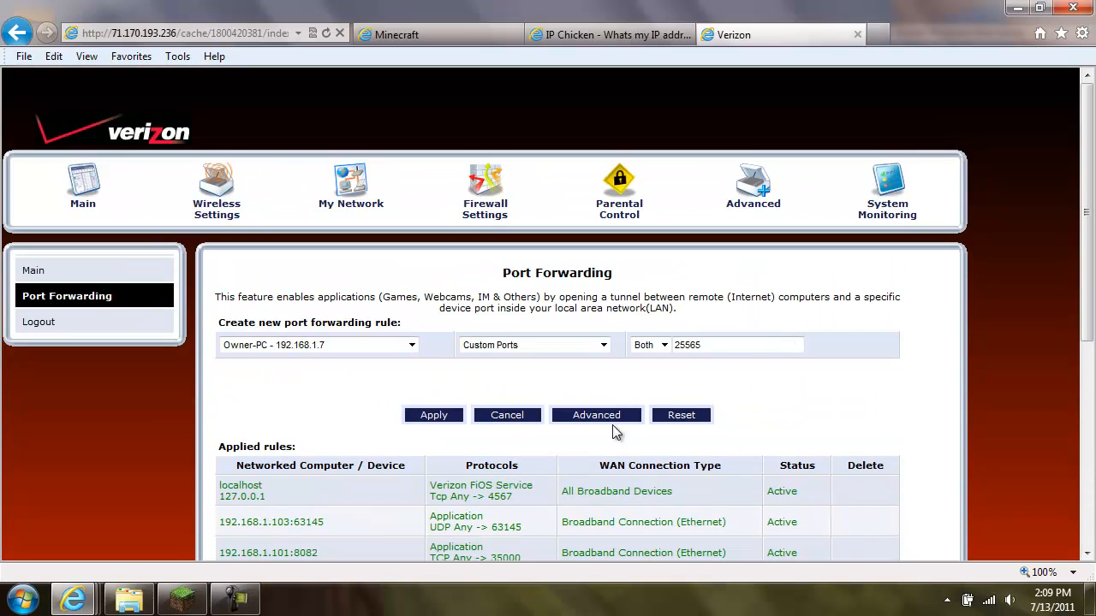
click(436, 417)
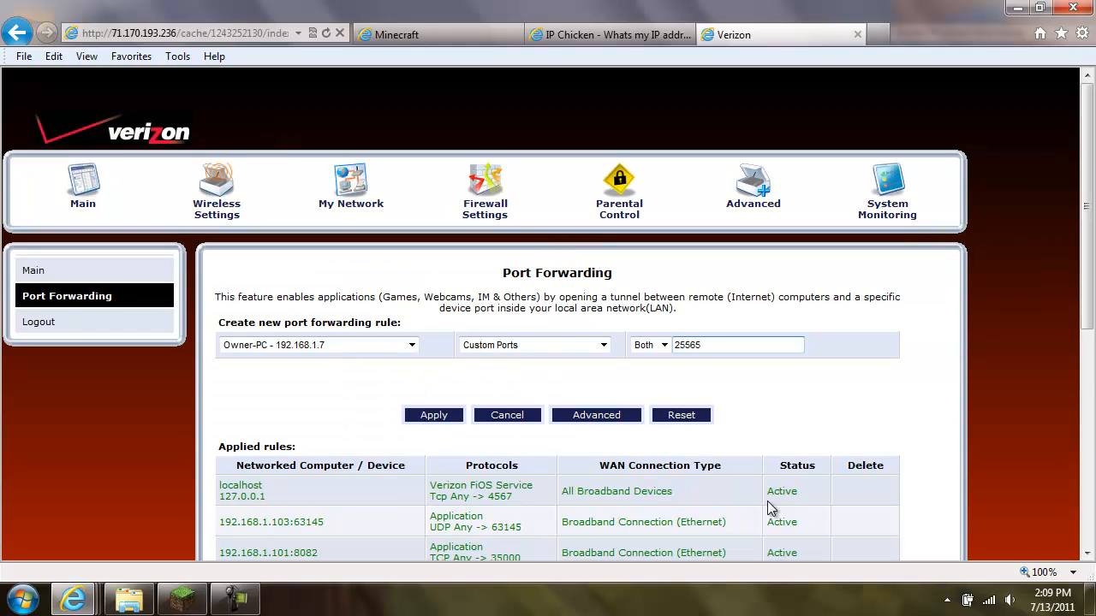
- Highlight the new Owner-PC 192.168.1.7 rule's name and details in the applied rules list
scroll(830, 392, down, 3)
scroll(830, 395, down, 2)
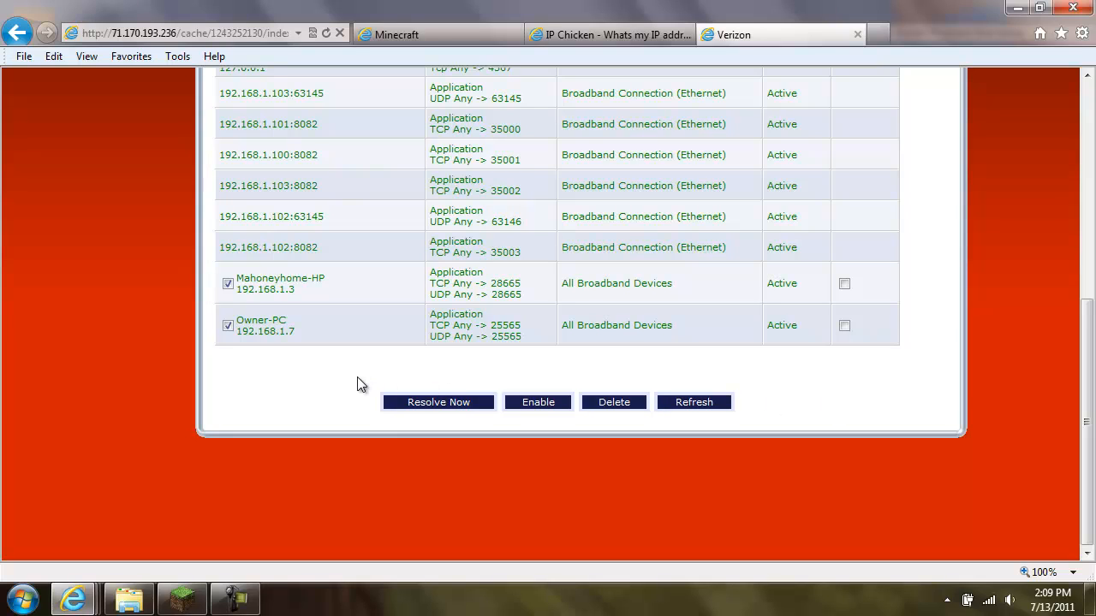
scroll(321, 329, up, 1)
scroll(323, 334, down, 1)
double_click(257, 322)
click(316, 364)
drag(770, 329, 420, 322)
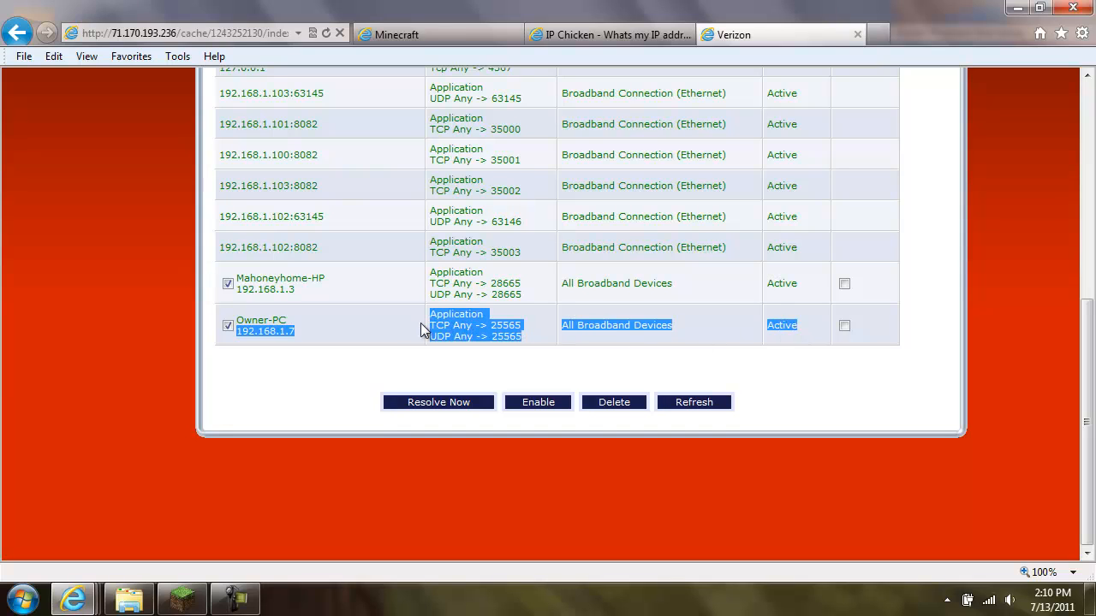
click(323, 368)
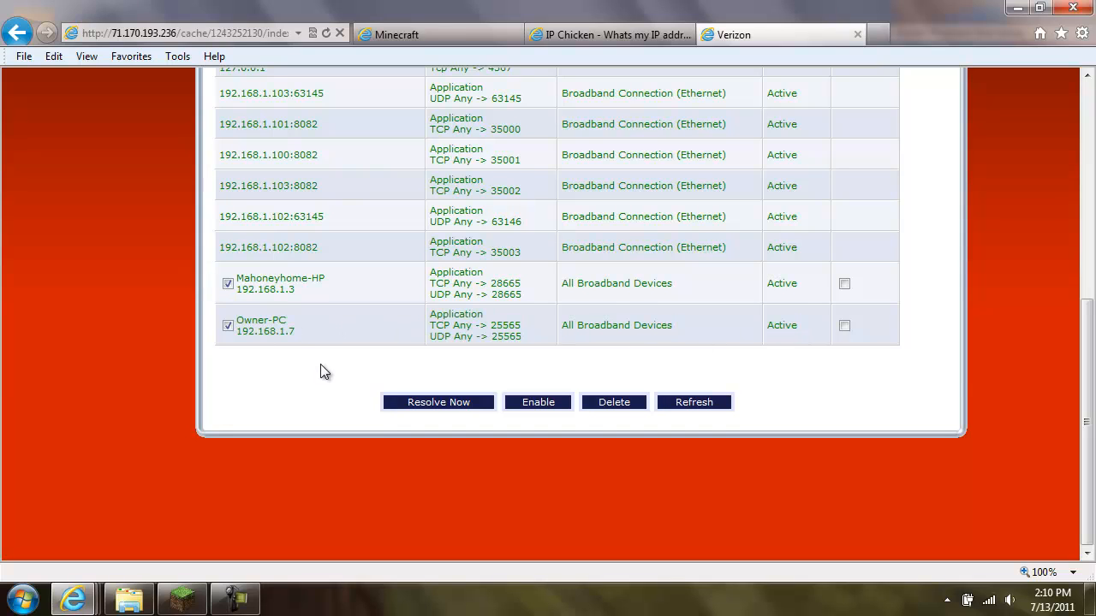
- Leave the Owner-PC rule's Delete checkbox unchecked so the 25565 rule stays active
click(844, 326)
click(845, 326)
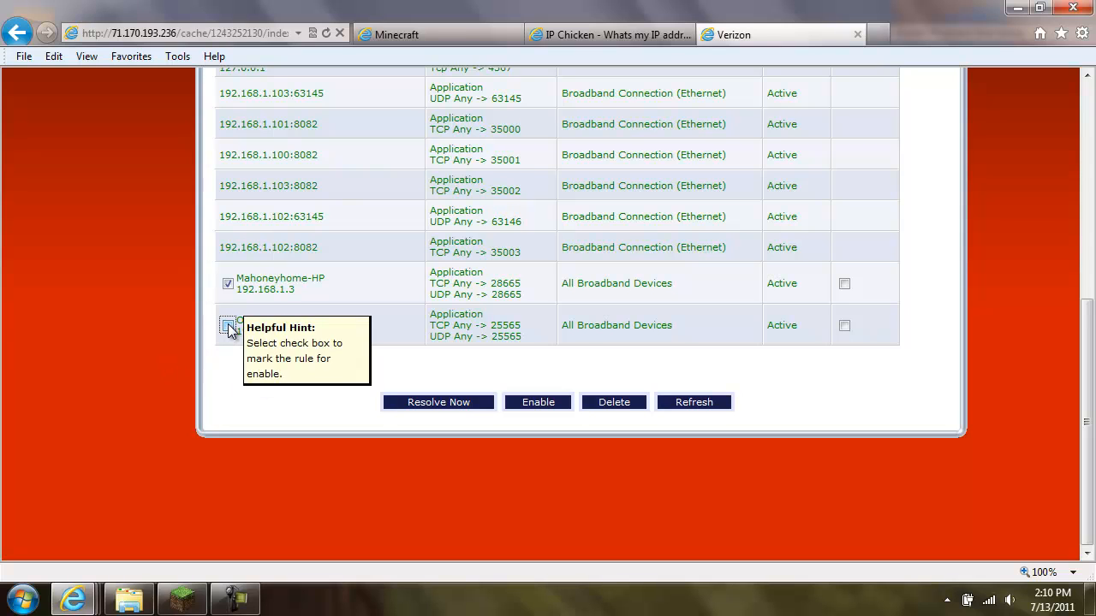
scroll(694, 278, up, 5)
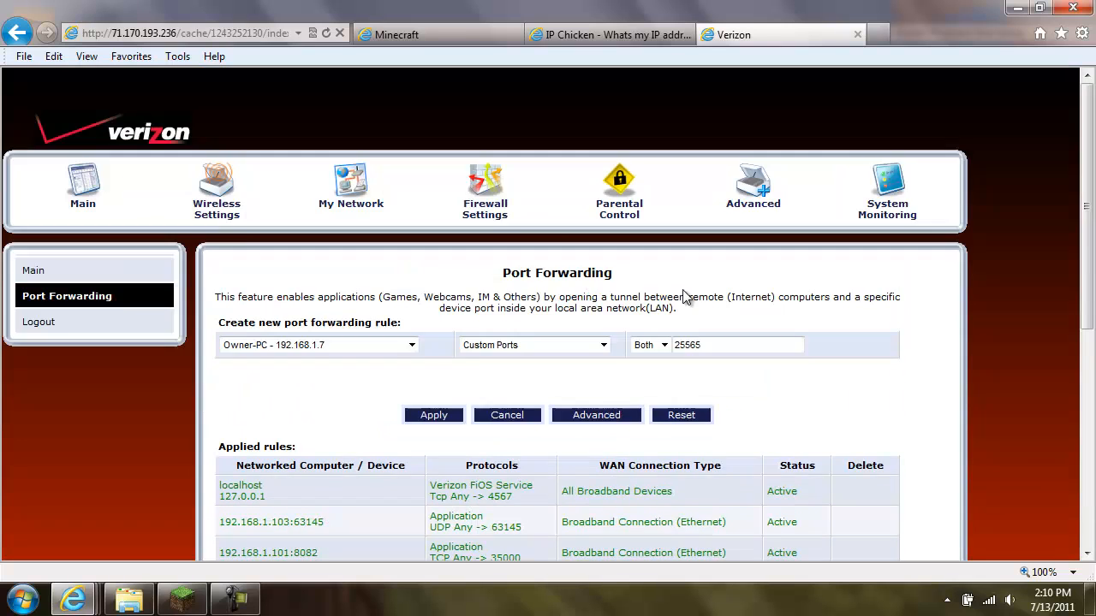
scroll(693, 278, down, 4)
scroll(693, 278, up, 1)
scroll(694, 277, up, 4)
scroll(694, 277, down, 6)
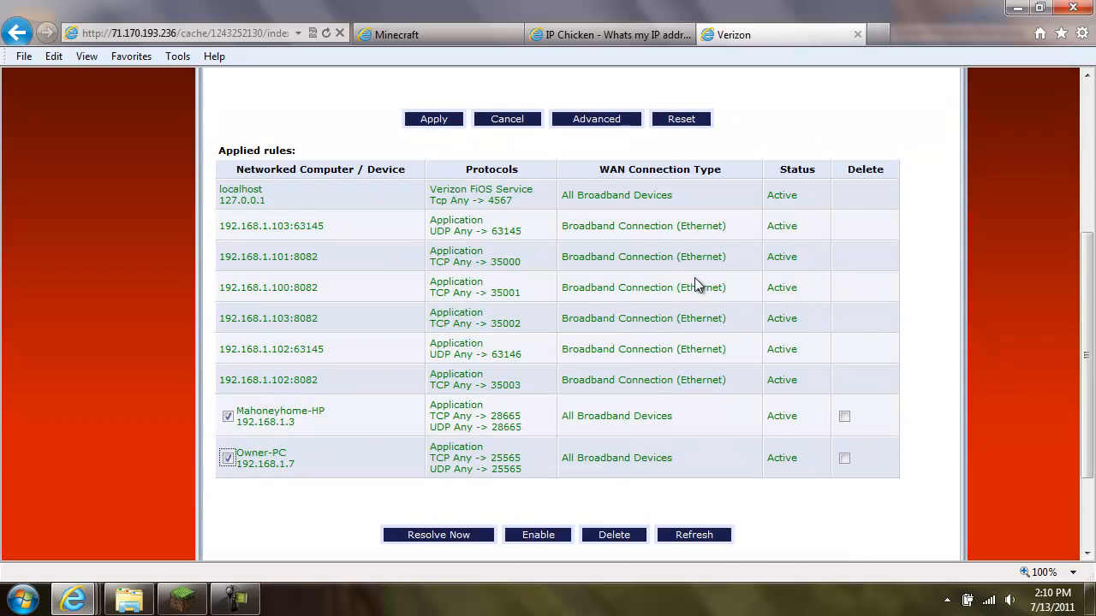
- Select the external IP 71.170.193.236 on the IP Chicken page
click(611, 41)
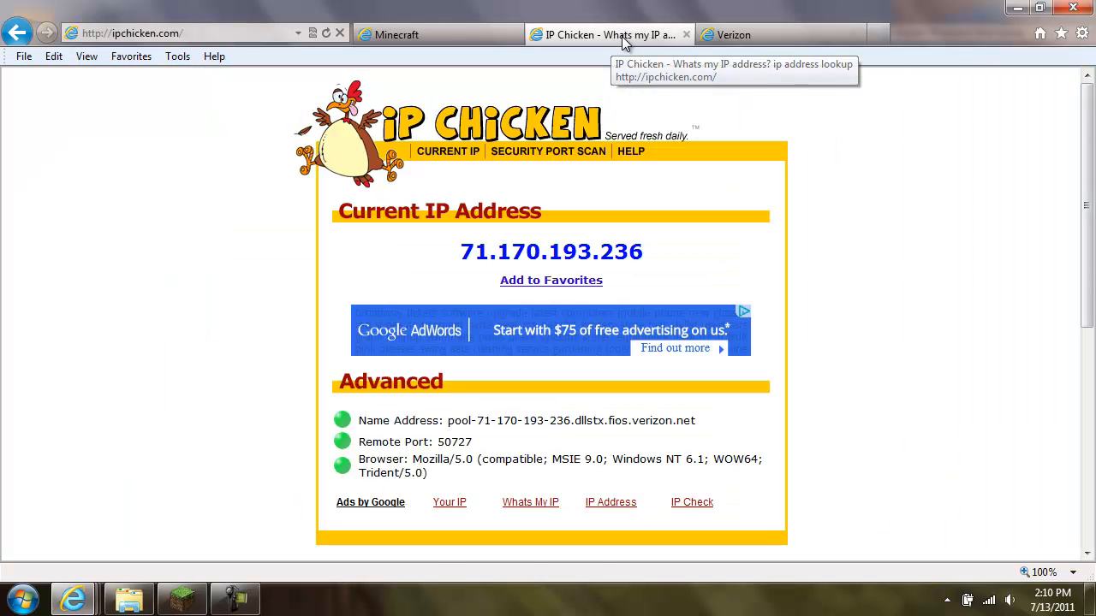
drag(637, 252, 476, 243)
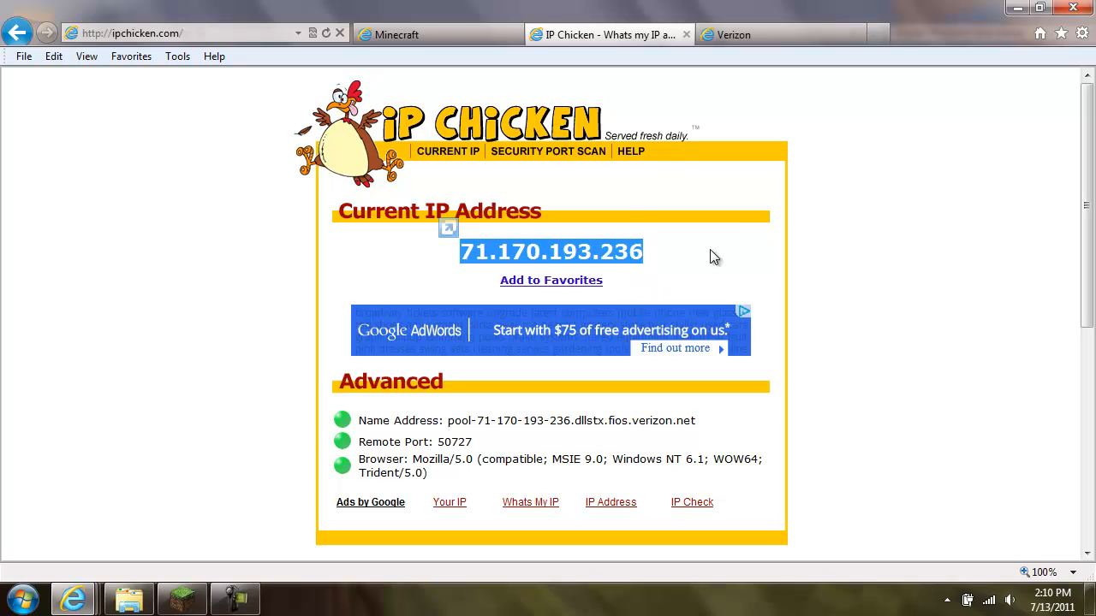
drag(665, 259, 462, 253)
click(656, 255)
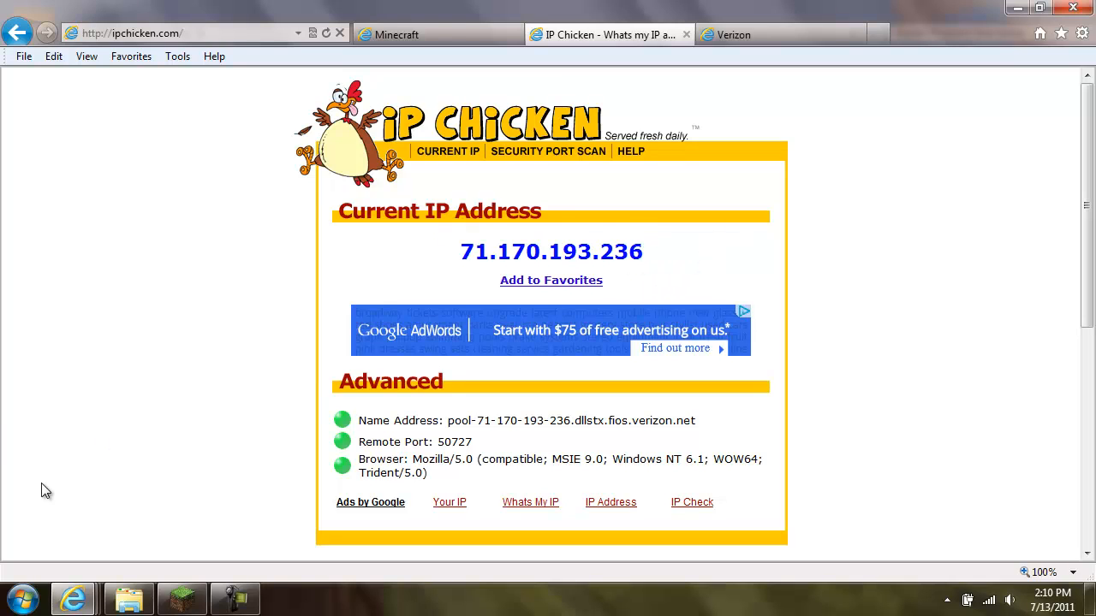
mouse_move(126, 599)
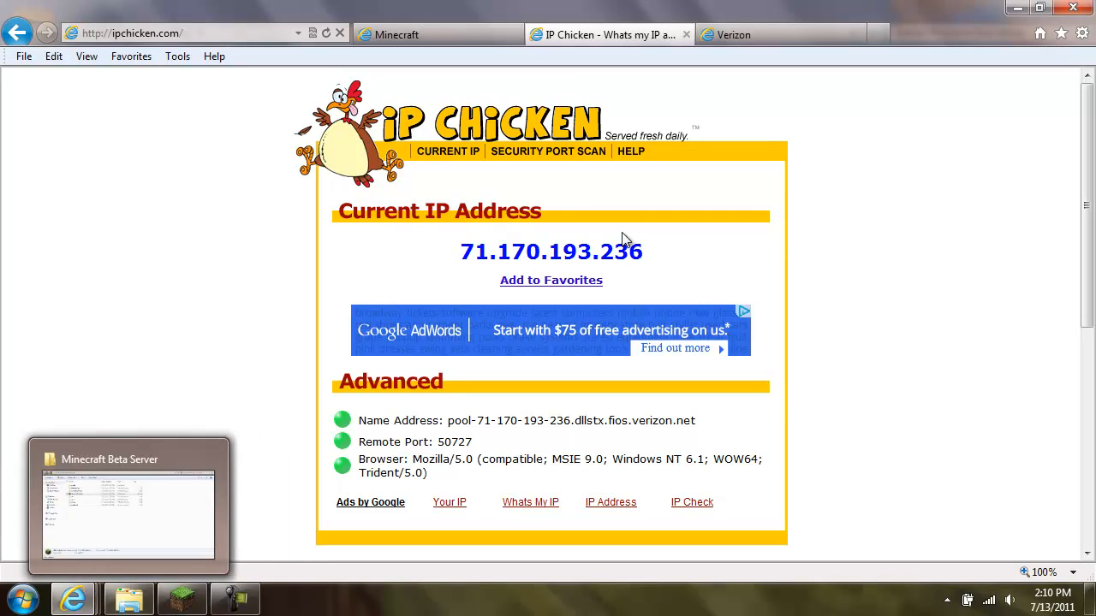
drag(643, 250, 460, 253)
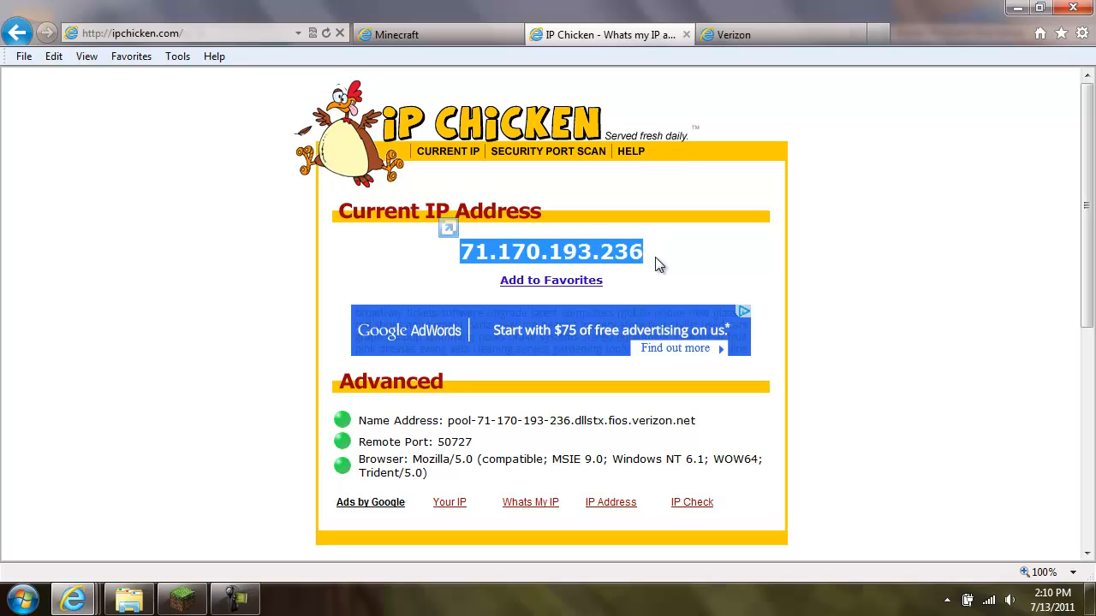
drag(646, 255, 578, 257)
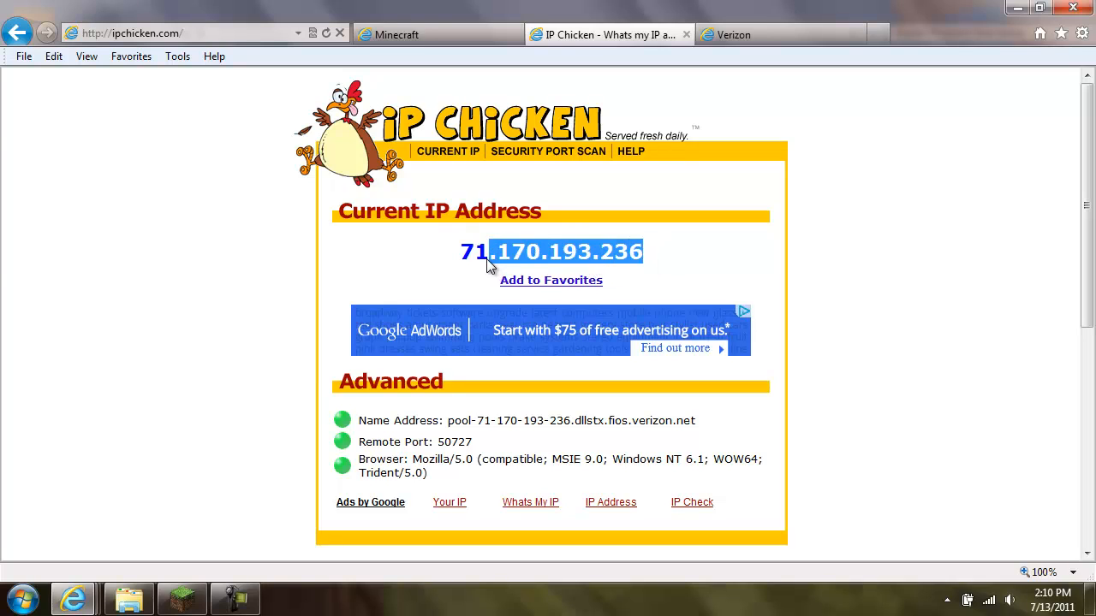
drag(487, 265, 468, 258)
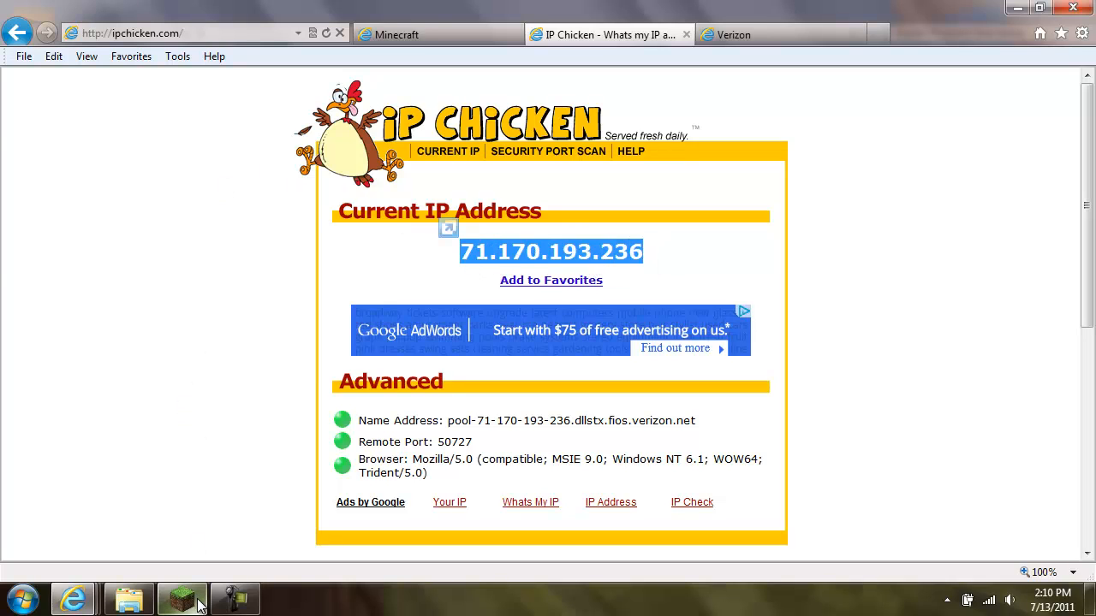
click(196, 518)
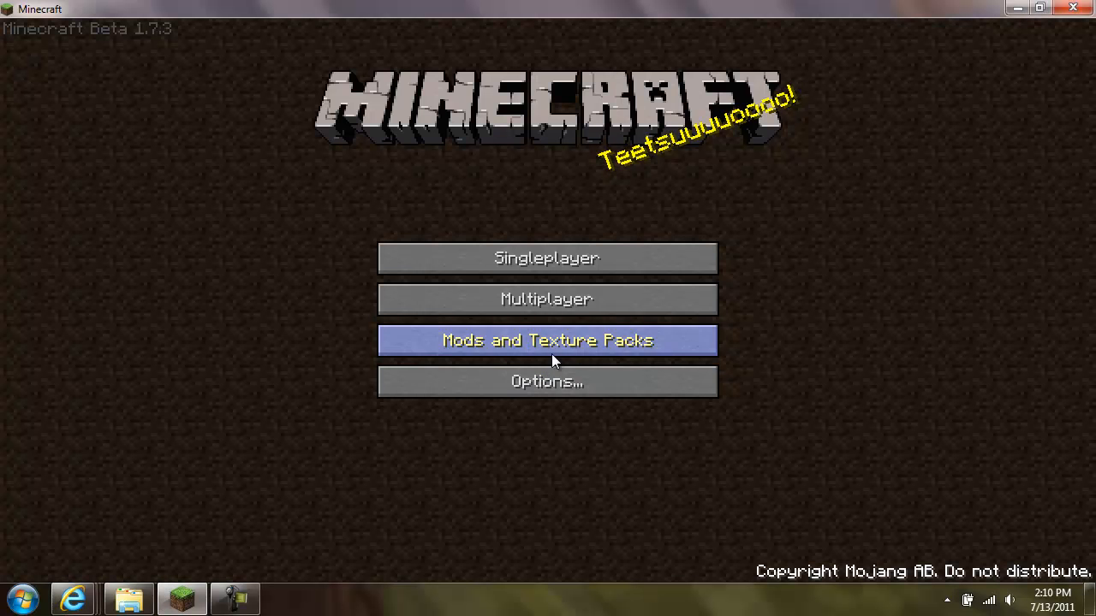
- Erase localhost from the Multiplayer address box, try sample addresses with :25565, then cancel
click(540, 301)
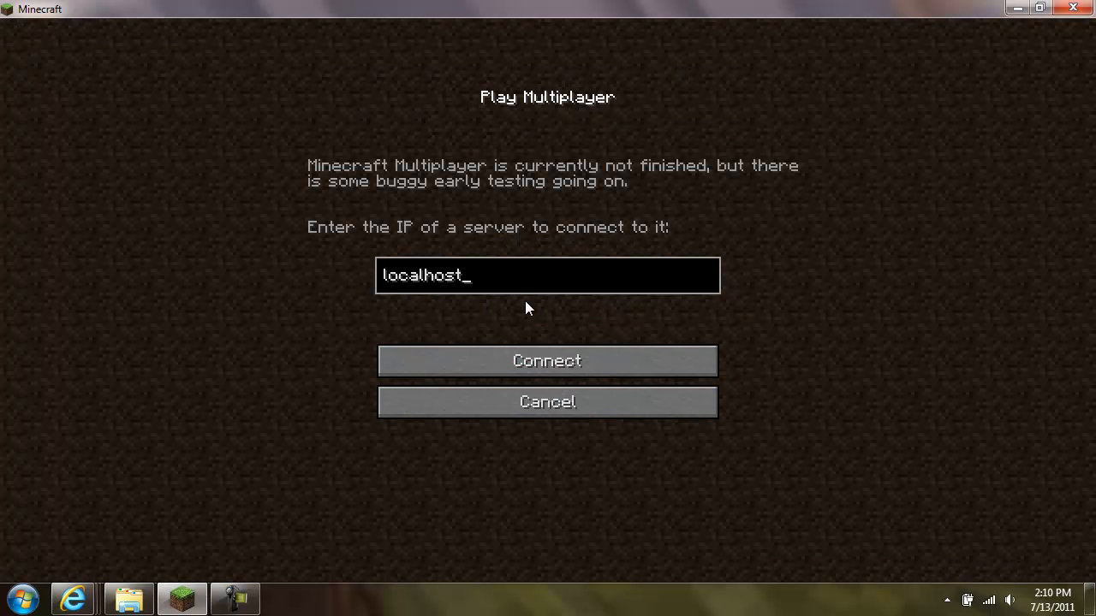
key(BackSpace)
key(BackSpace)
key(BackSpace)
key(BackSpace)
key(BackSpace)
key(BackSpace)
key(BackSpace)
key(BackSpace)
key(BackSpace)
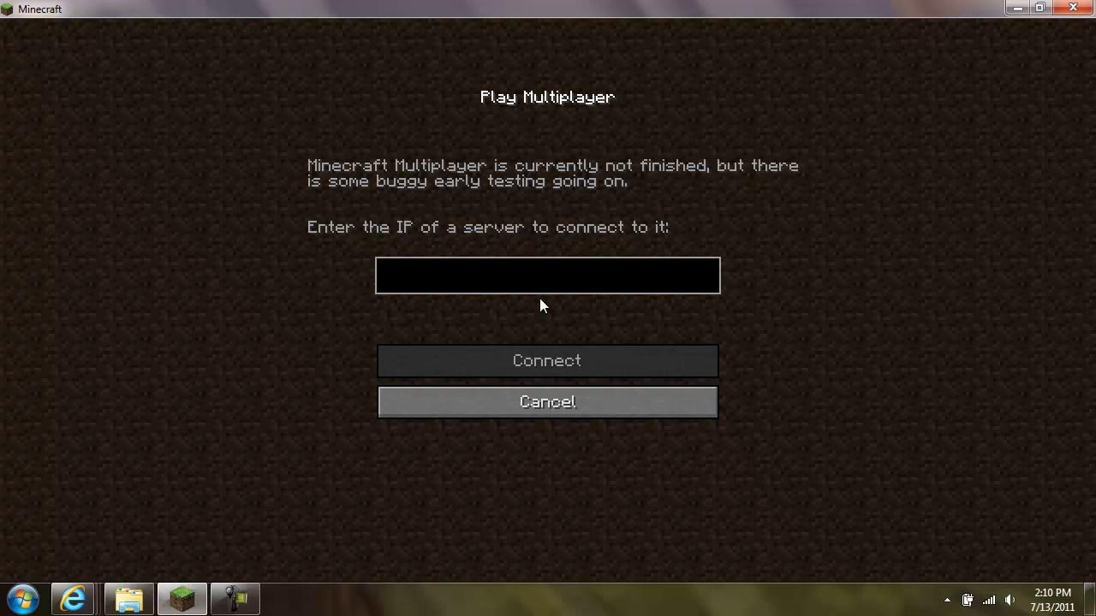
text(:)
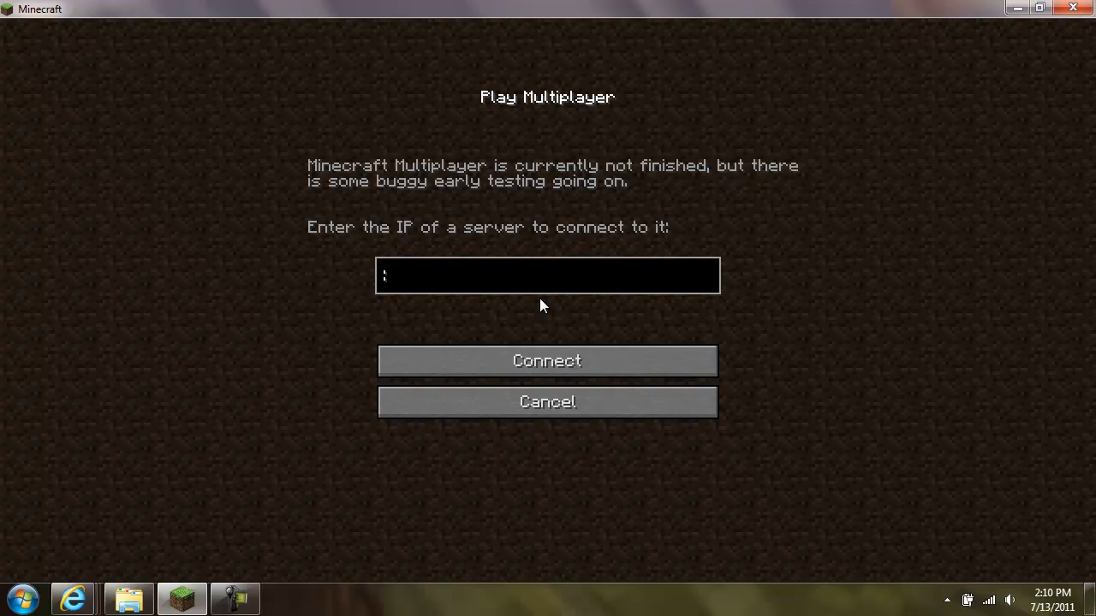
text(25565)
key(BackSpace)
key(BackSpace)
key(BackSpace)
key(BackSpace)
key(BackSpace)
key(BackSpace)
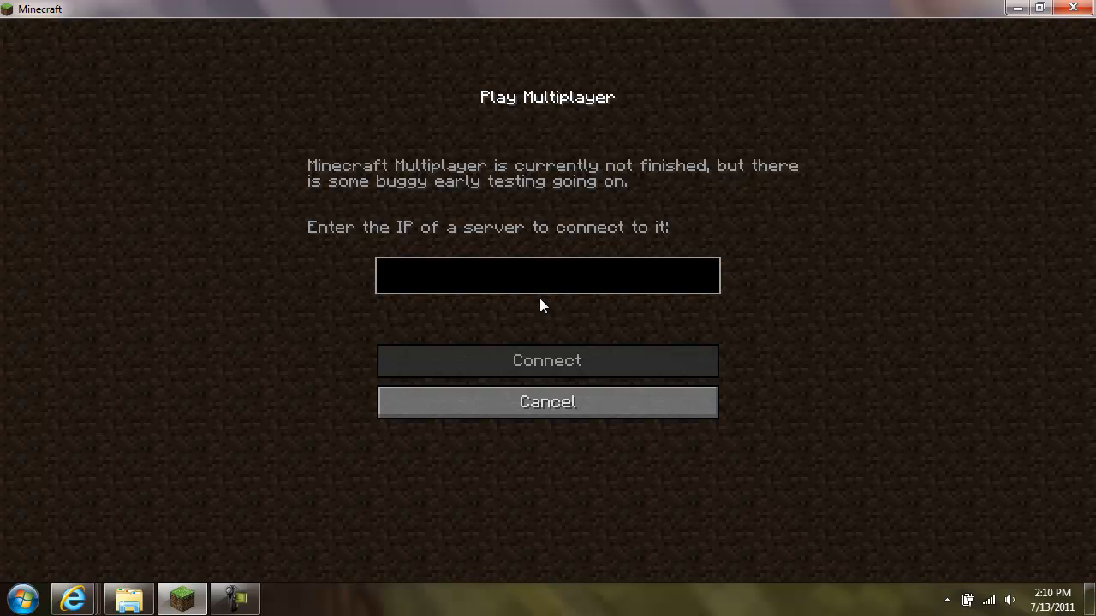
text(464.6465)
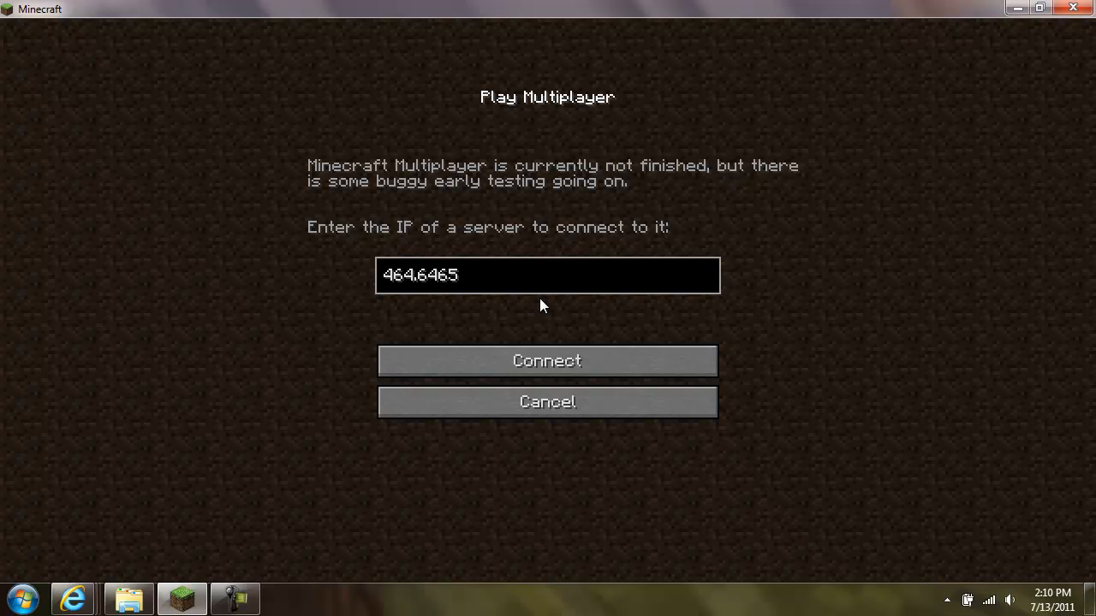
text(.6456)
text(.:25565)
click(524, 396)
mouse_move(129, 599)
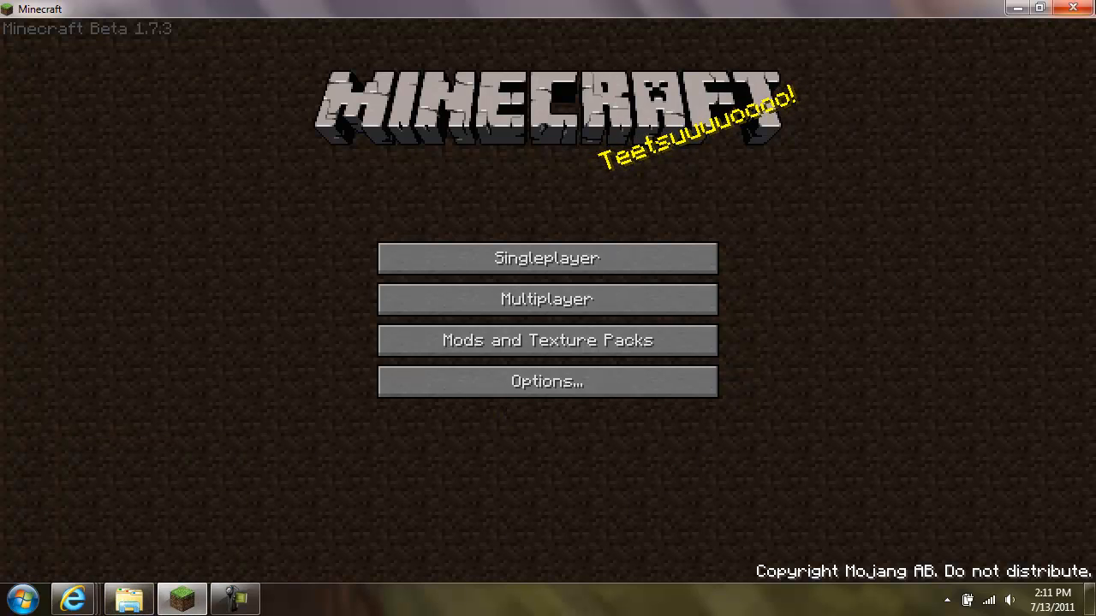
- Minimize Minecraft and the browser, close the Minecraft Beta Server folder, then select and deselect desktop icons
click(1026, 11)
click(1015, 9)
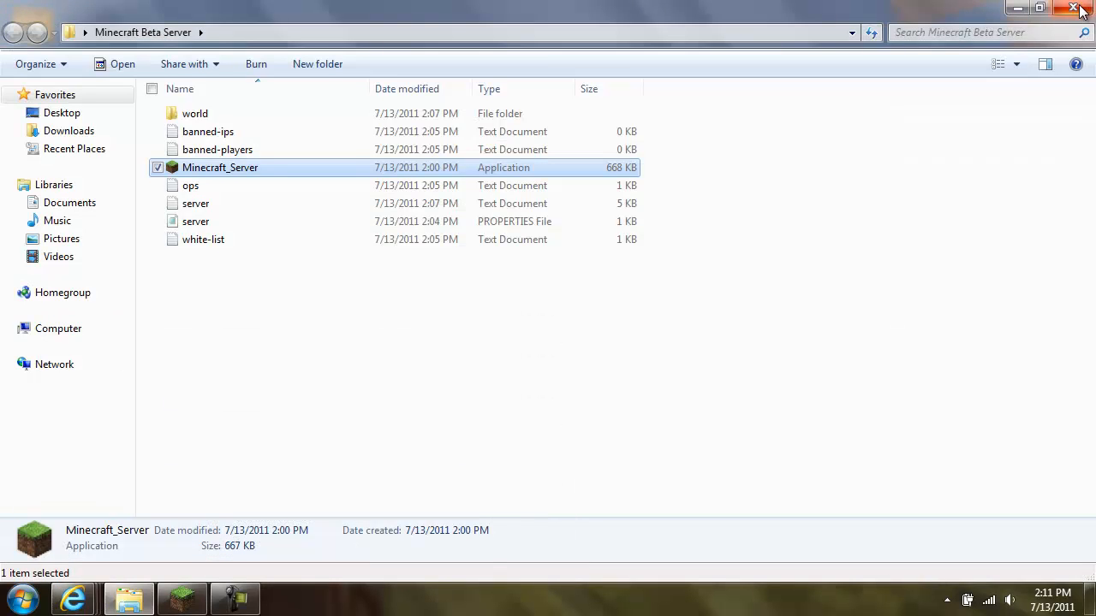
click(1039, 8)
key(super+d)
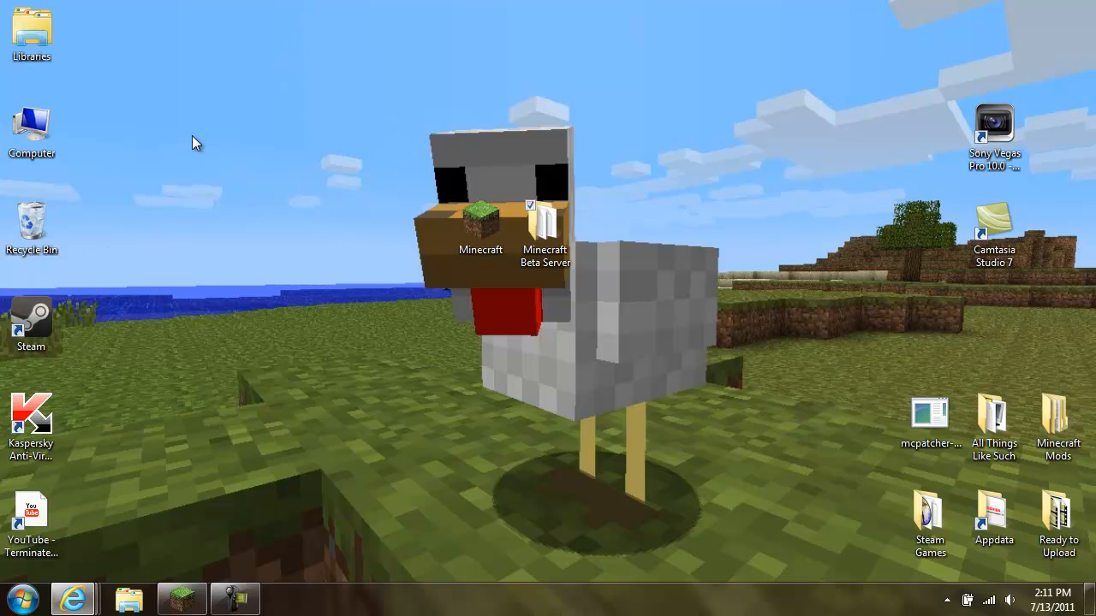
drag(345, 98, 575, 366)
drag(709, 419, 257, 38)
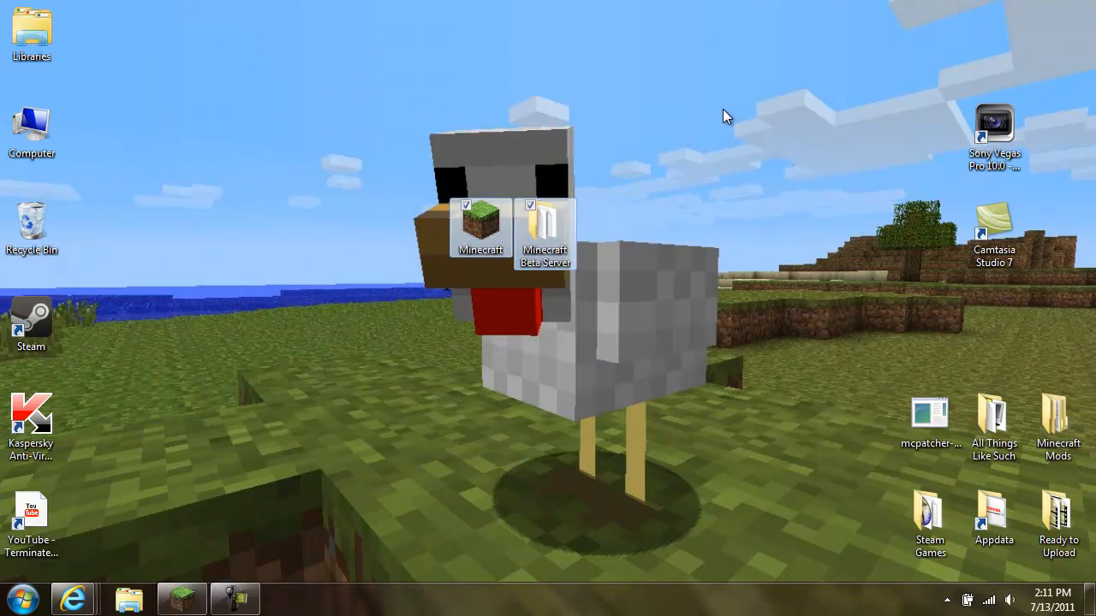
click(717, 277)
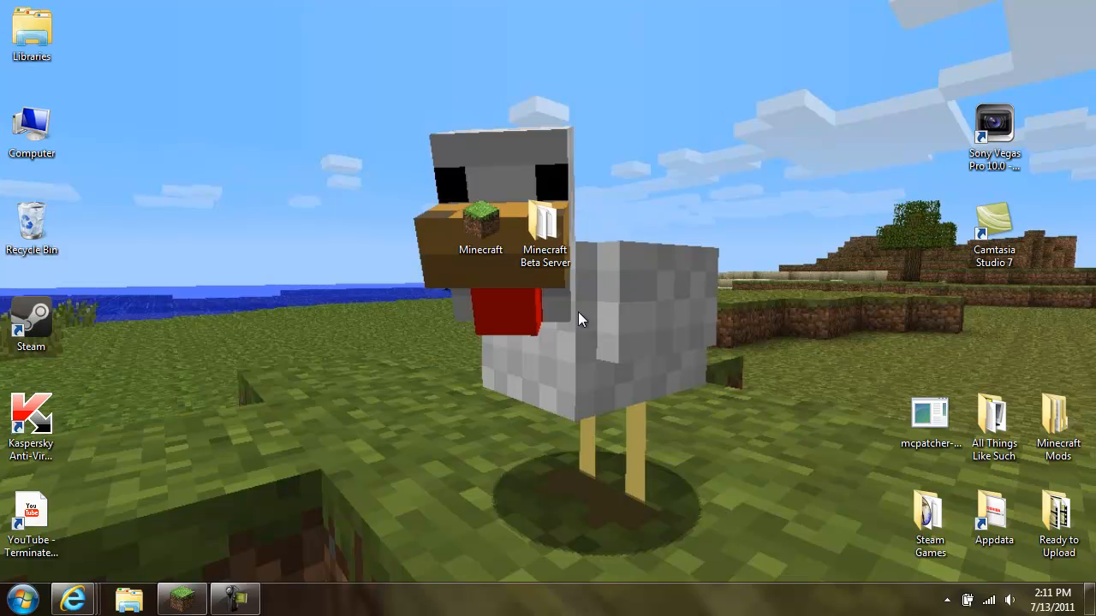